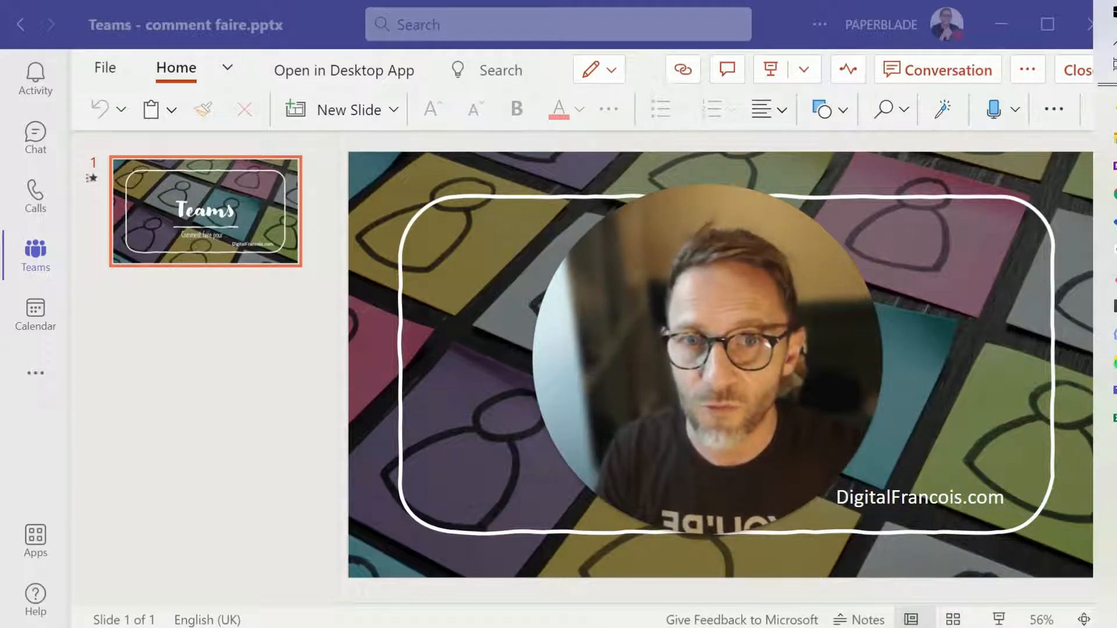
mouse_move(626, 456)
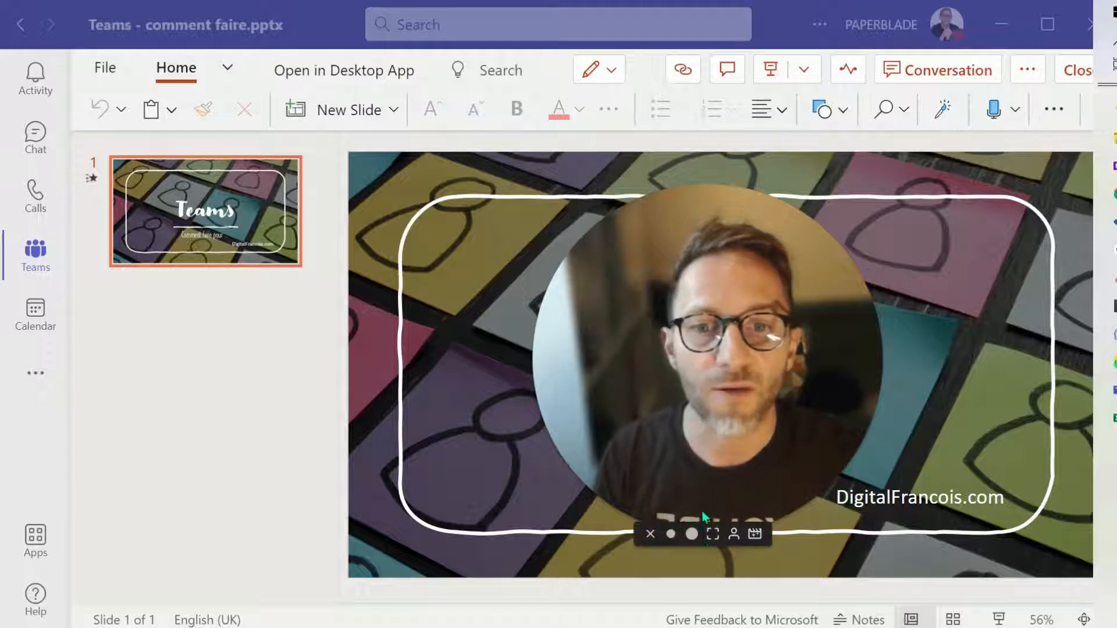
click(672, 535)
drag(662, 501, 225, 555)
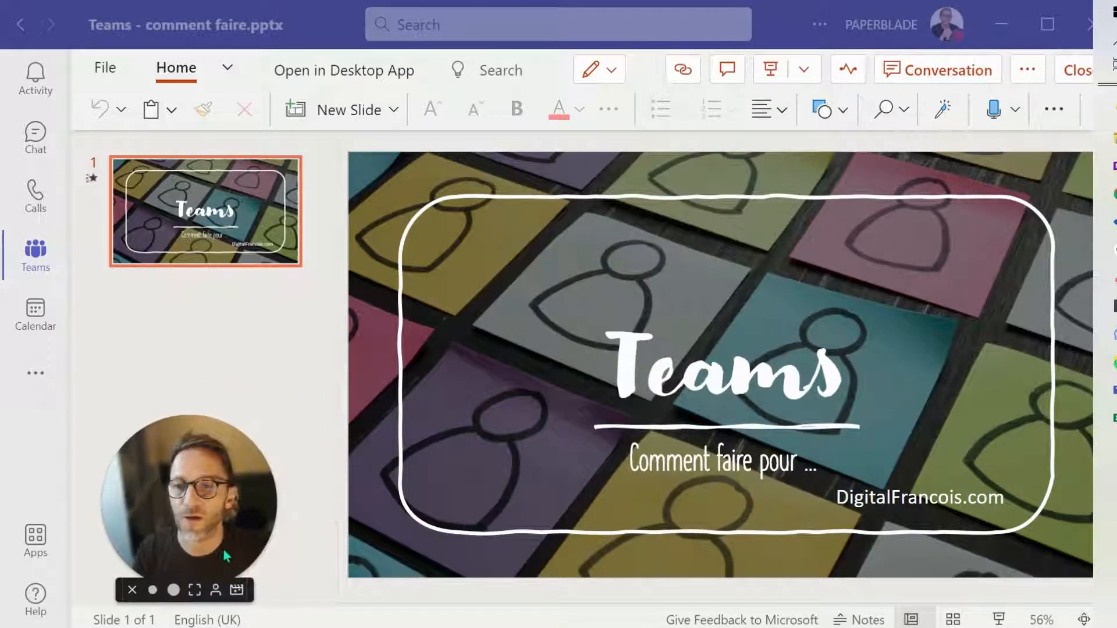
Step: Open the Extract Employees.xlsx workbook from the Excel channel's files in Teams
click(36, 251)
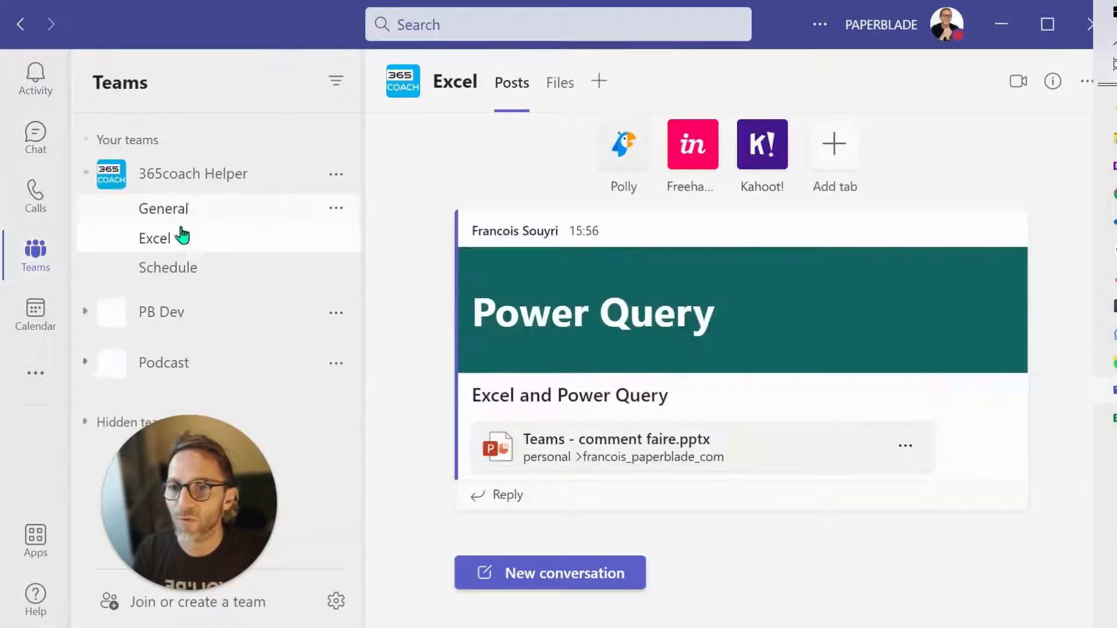
click(569, 96)
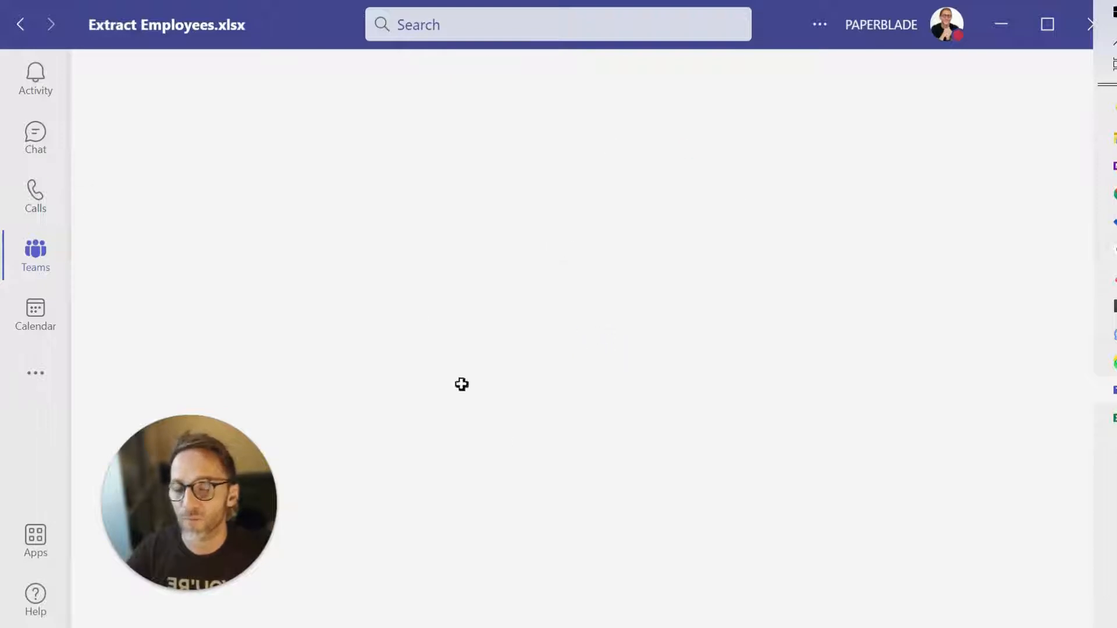
click(434, 247)
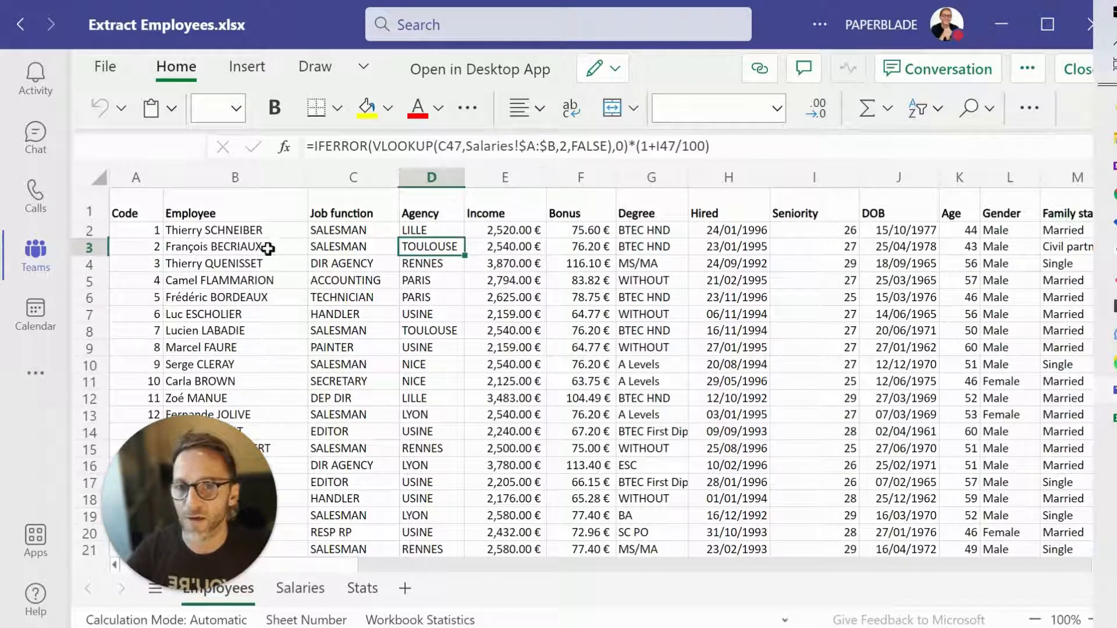
Step: Open the Extract Employees.xlsx workbook in the Excel desktop app
drag(267, 246, 873, 489)
click(486, 279)
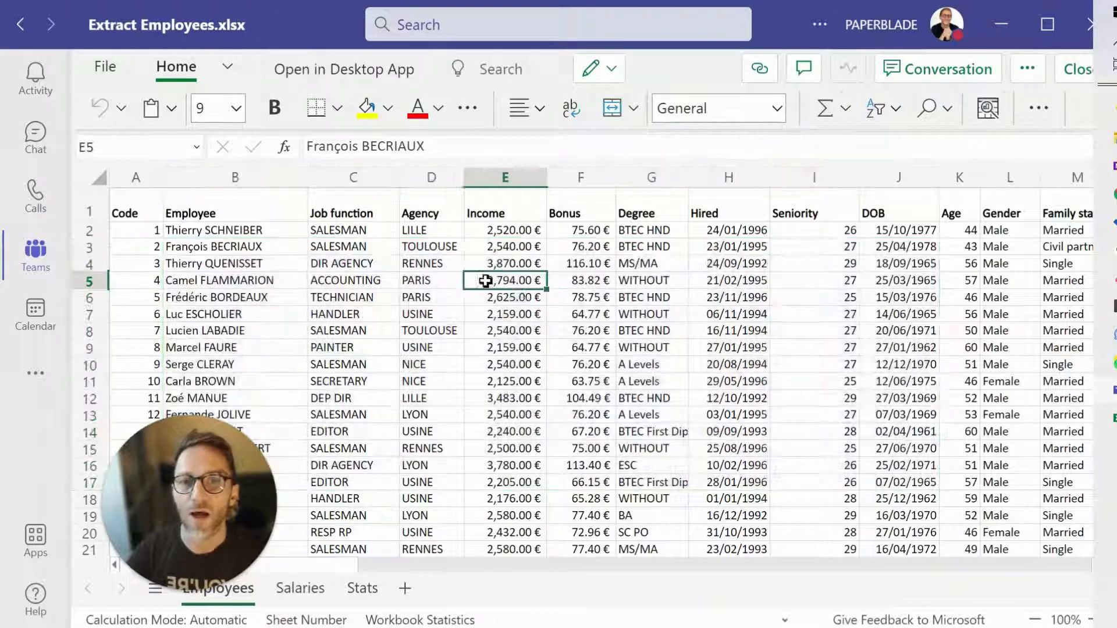
drag(582, 263, 320, 347)
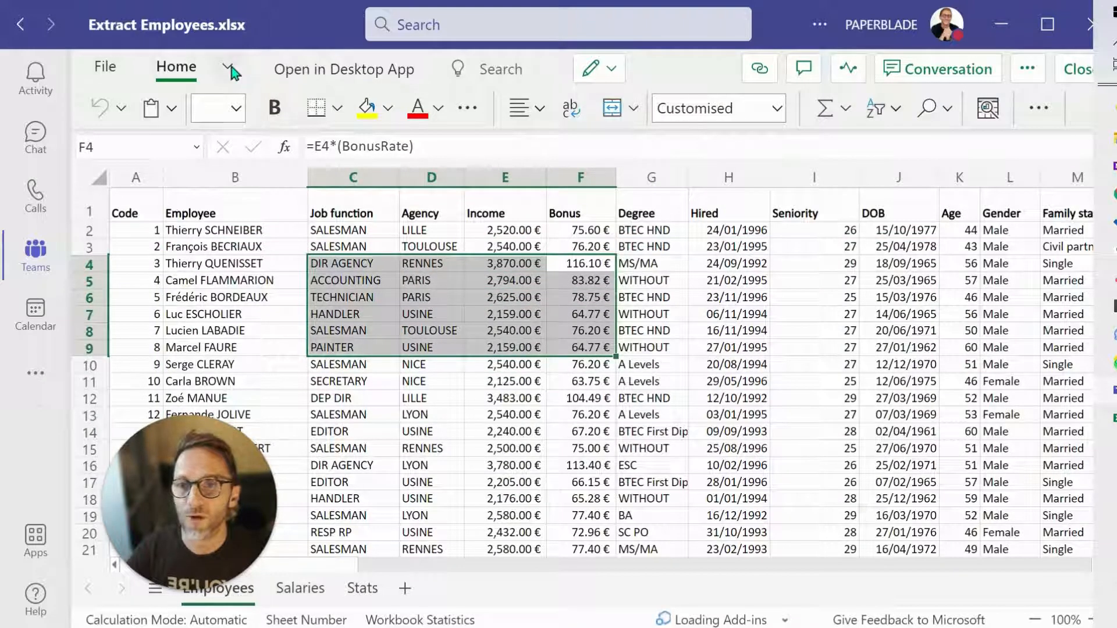
click(230, 68)
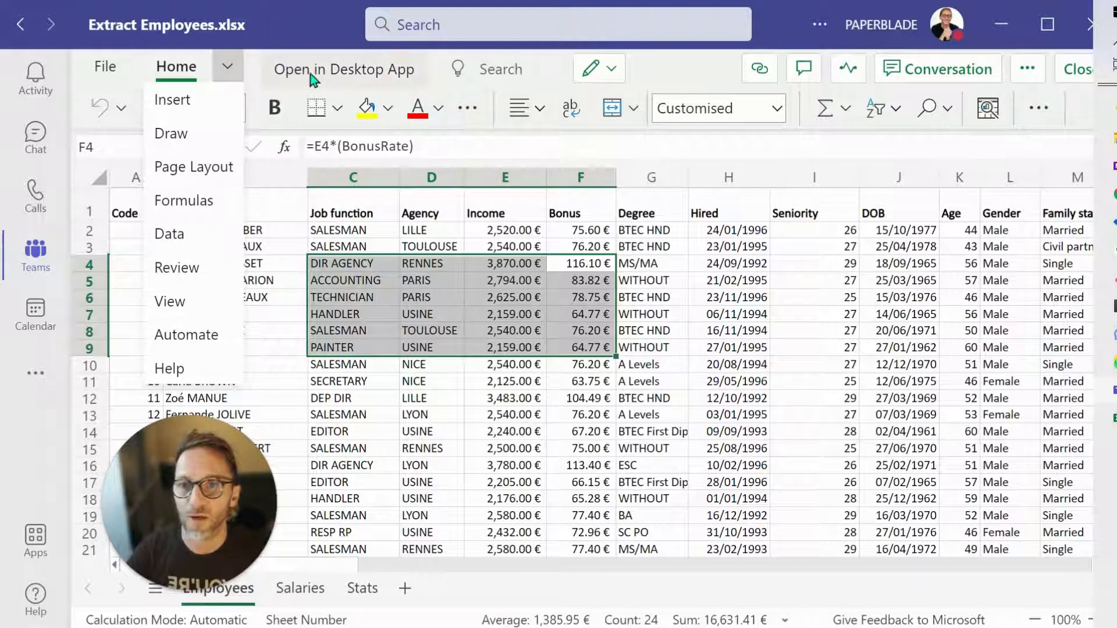
click(353, 77)
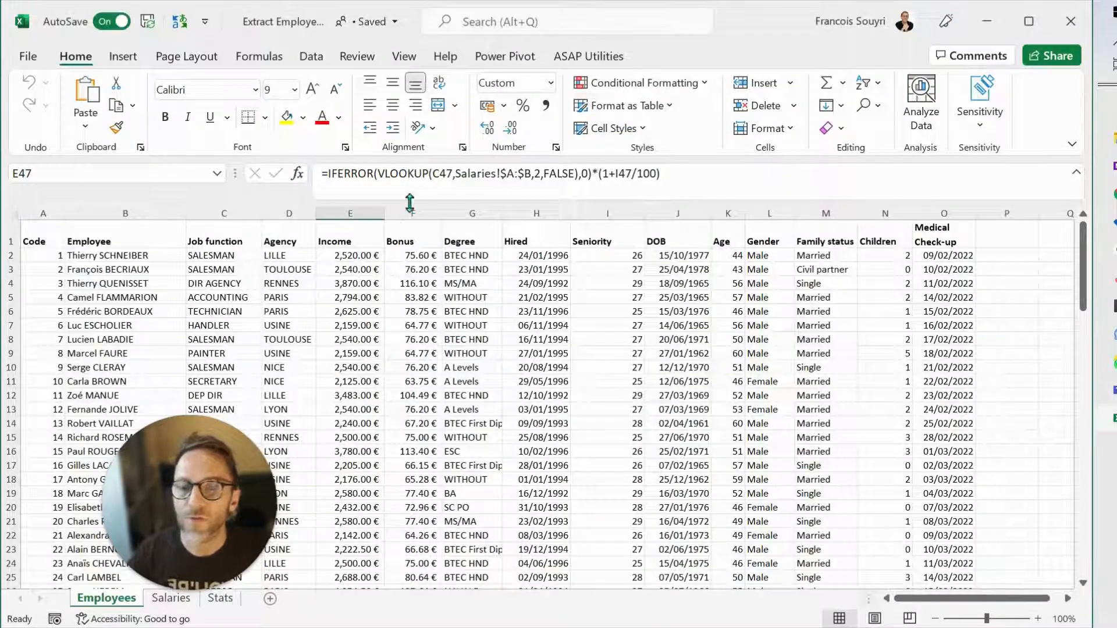
Step: Examine the records on the Employees sheet, especially the Employee, Agency, Job function and Gender columns
click(259, 307)
click(221, 284)
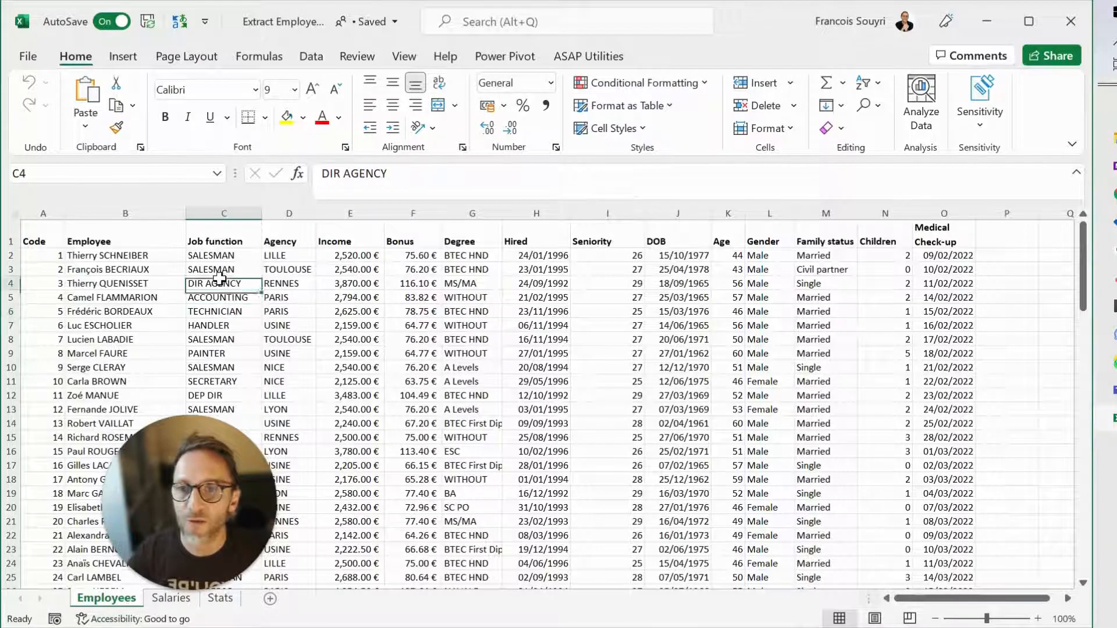
click(124, 283)
click(111, 342)
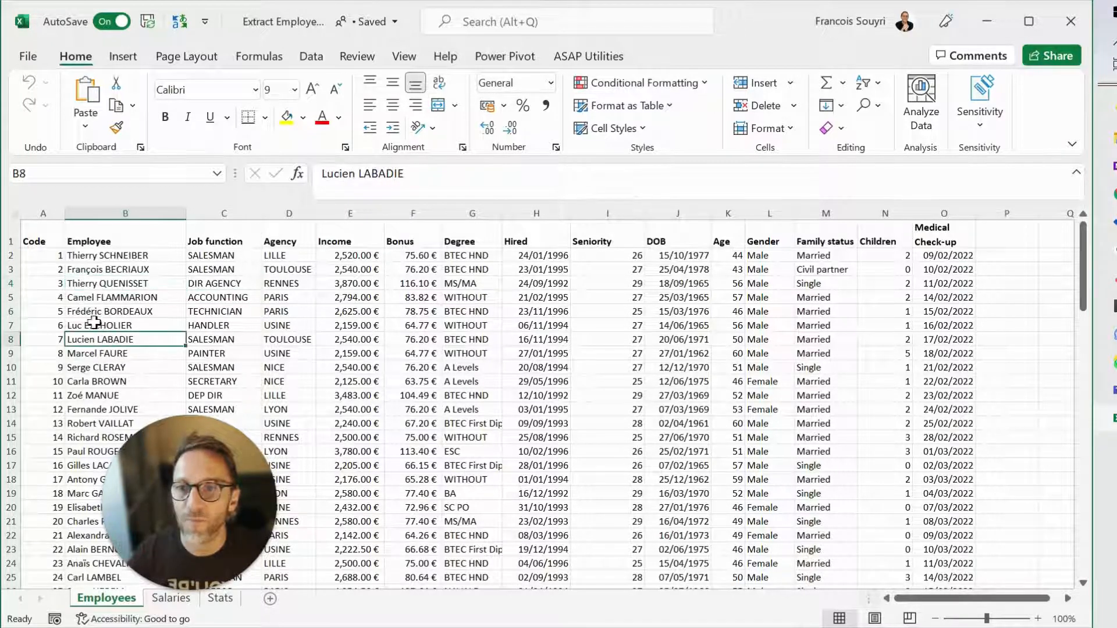
click(50, 269)
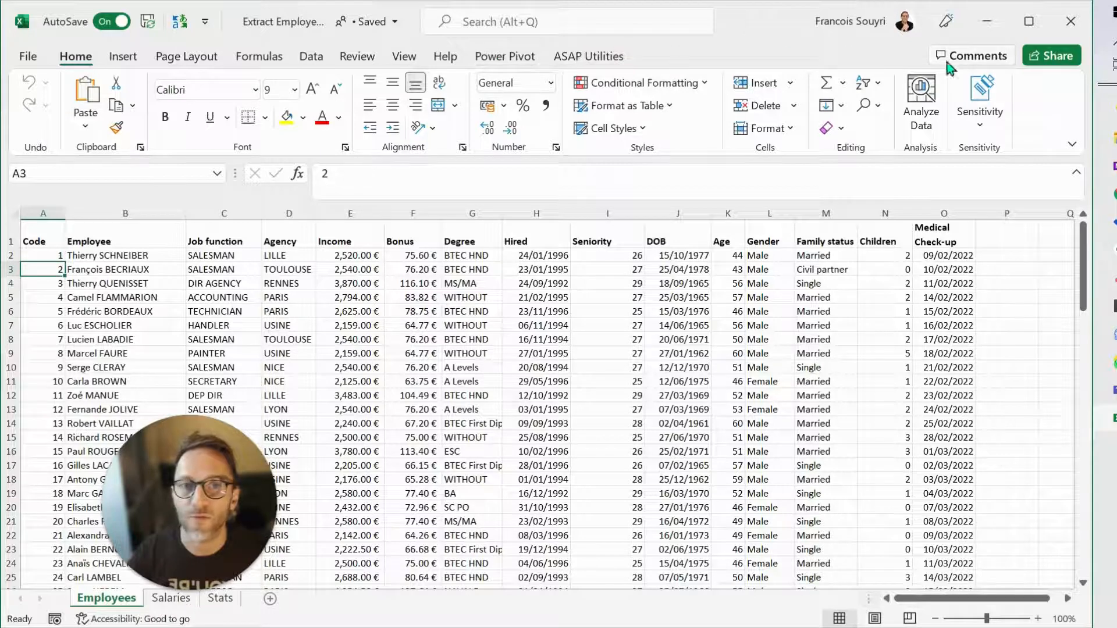
click(178, 287)
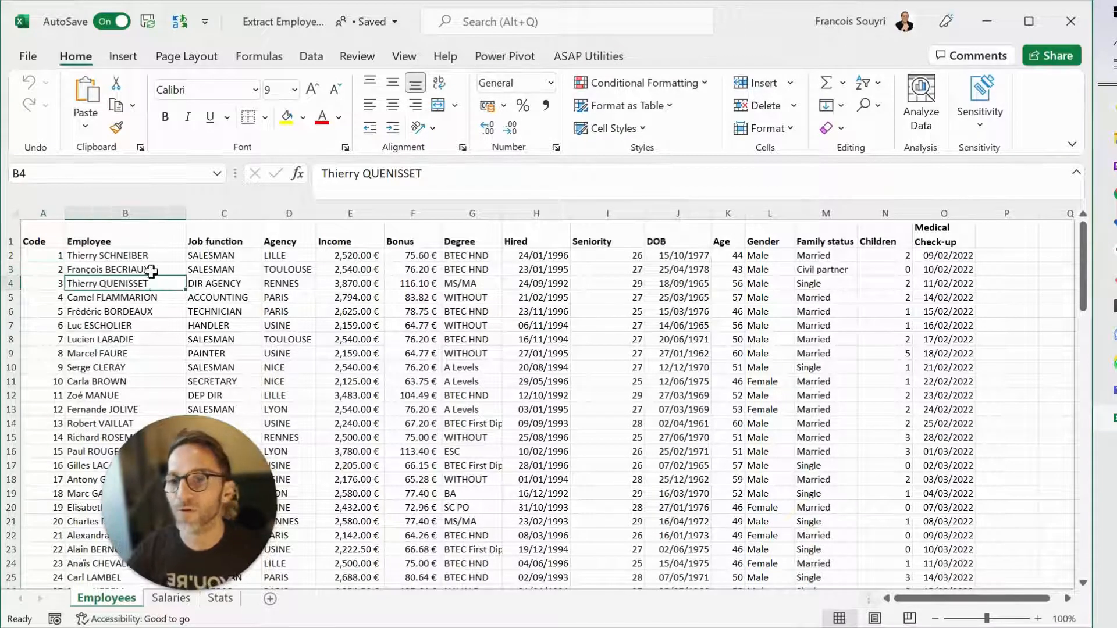
click(135, 311)
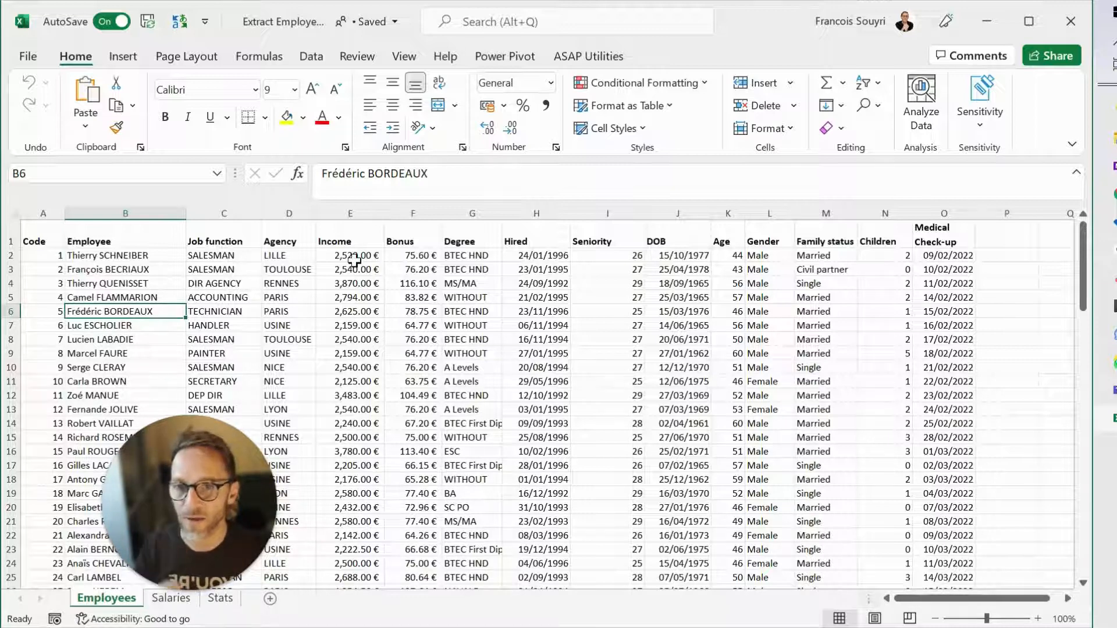
click(270, 255)
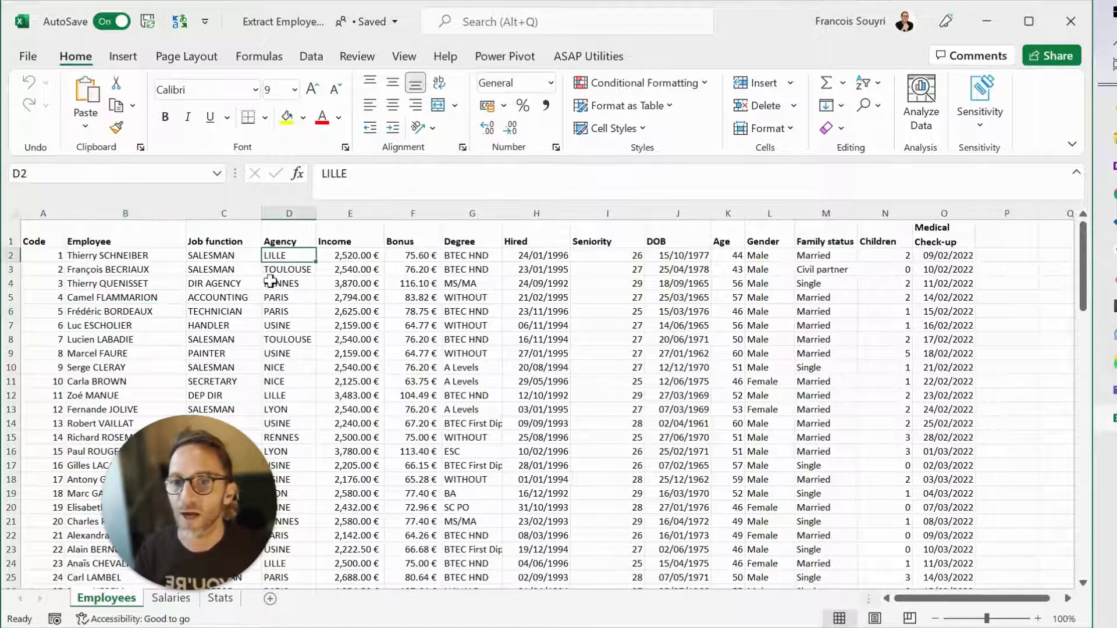
click(288, 237)
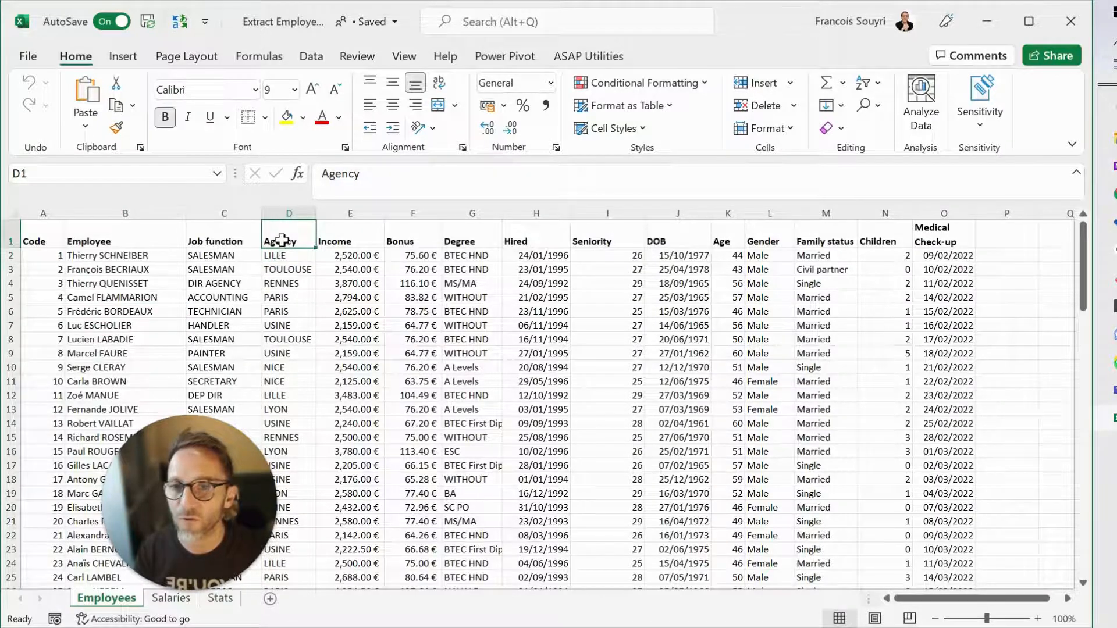
drag(281, 231, 287, 400)
click(220, 256)
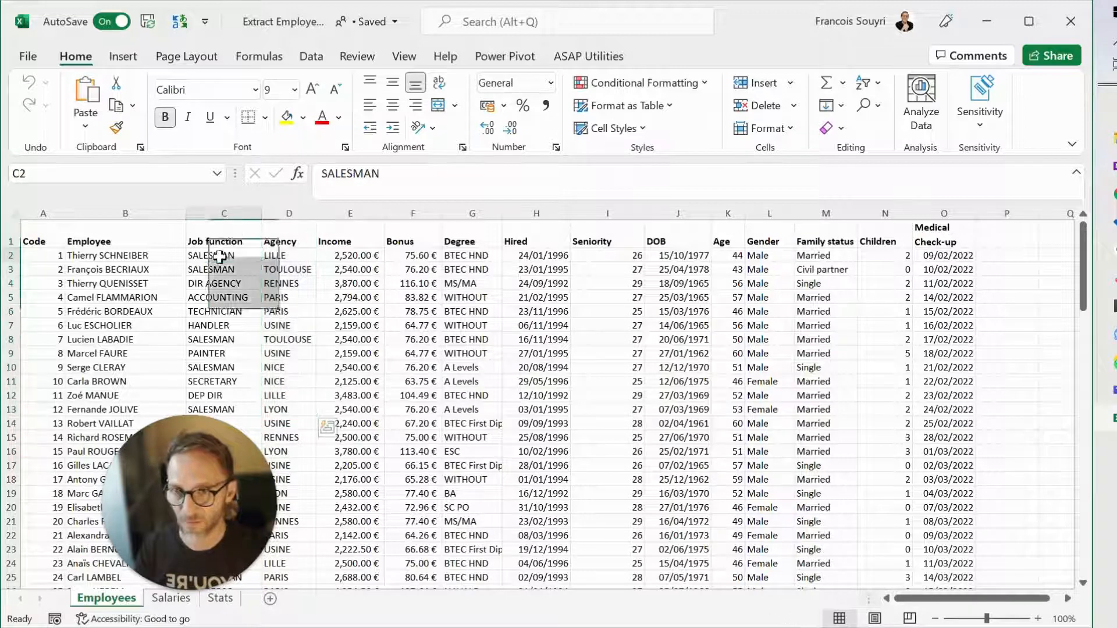
drag(214, 231, 232, 357)
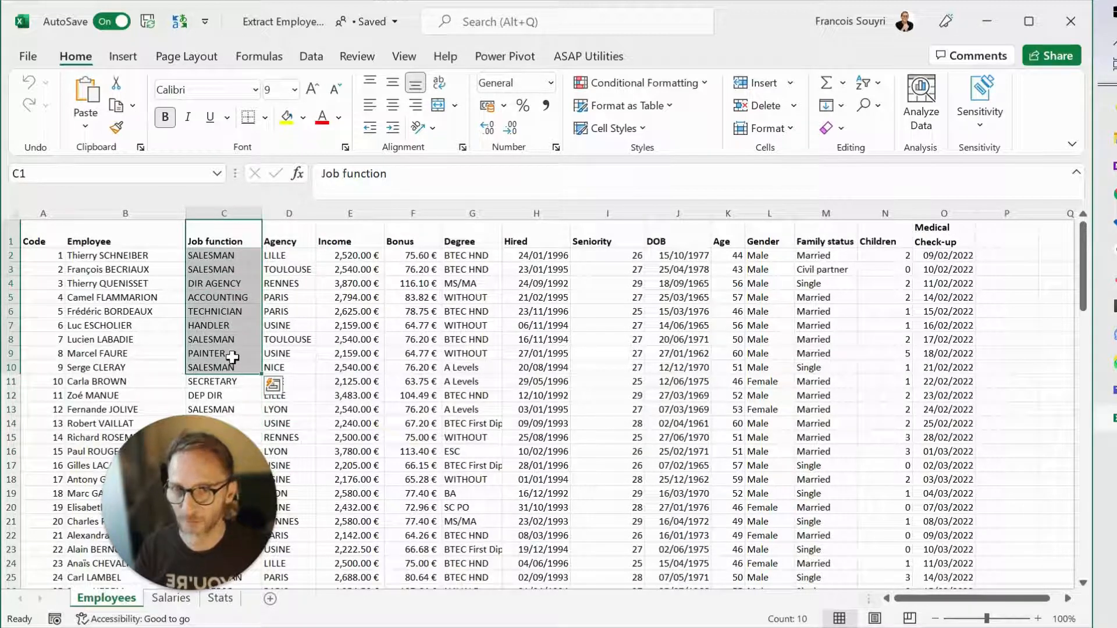
click(681, 312)
drag(759, 242, 759, 339)
click(760, 338)
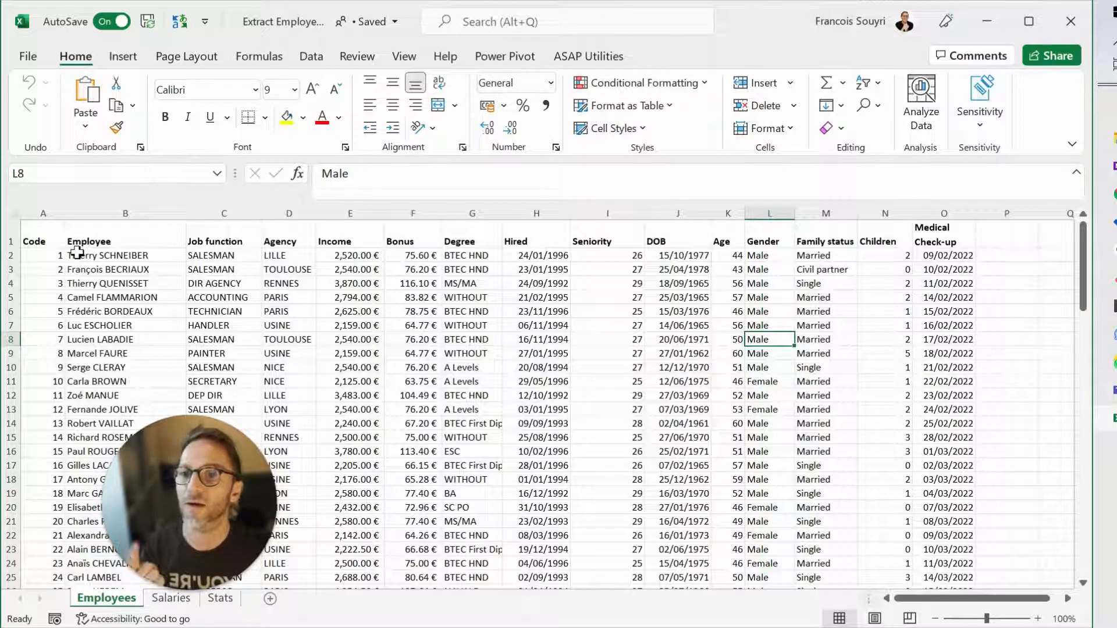
Step: Select the whole employee table from A1 and sort it by Income, Largest to Smallest
click(47, 238)
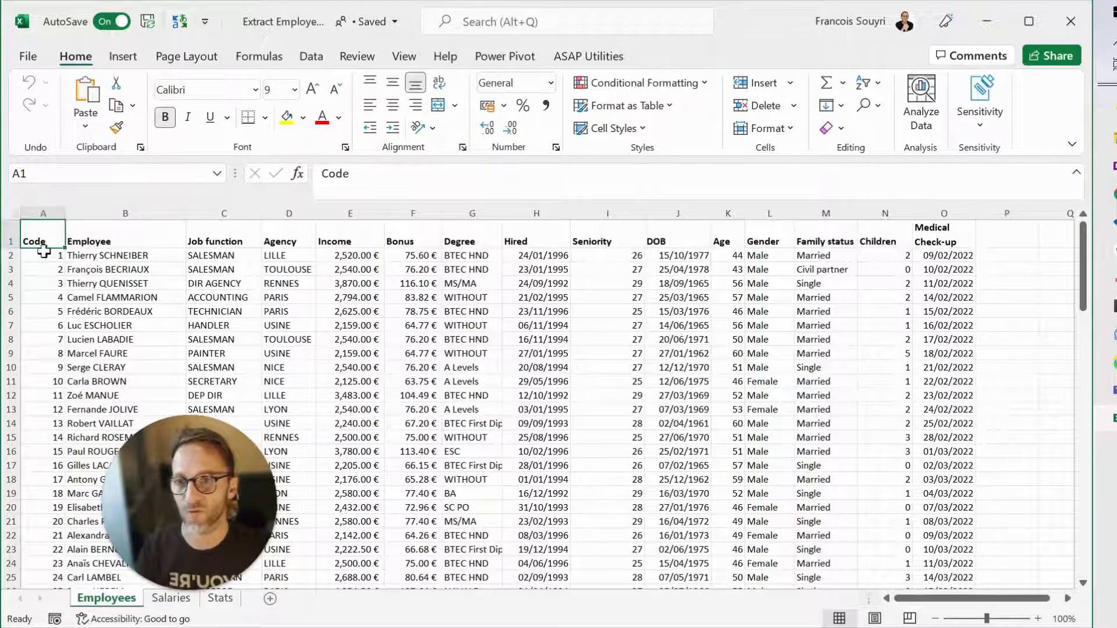
key(ctrl+shift+End)
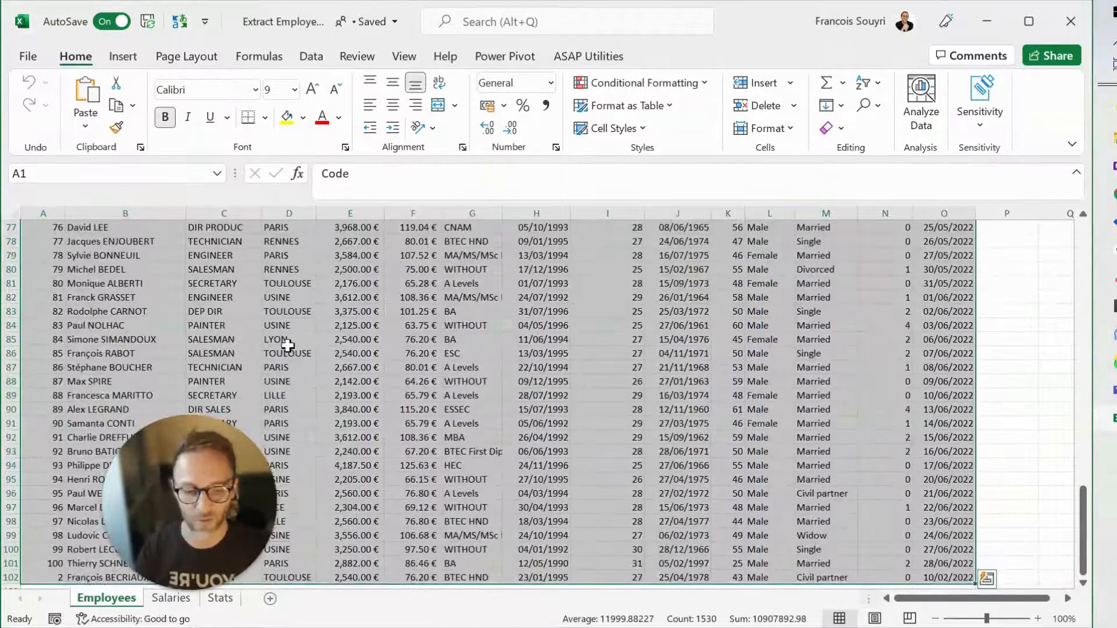
scroll(291, 372, up, 20)
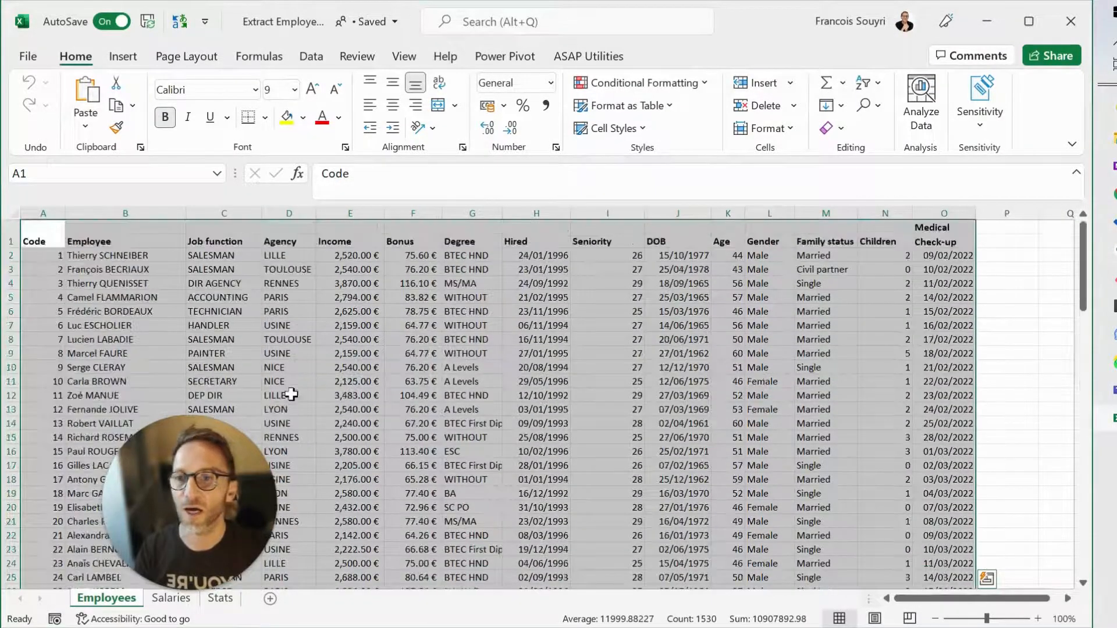
click(311, 56)
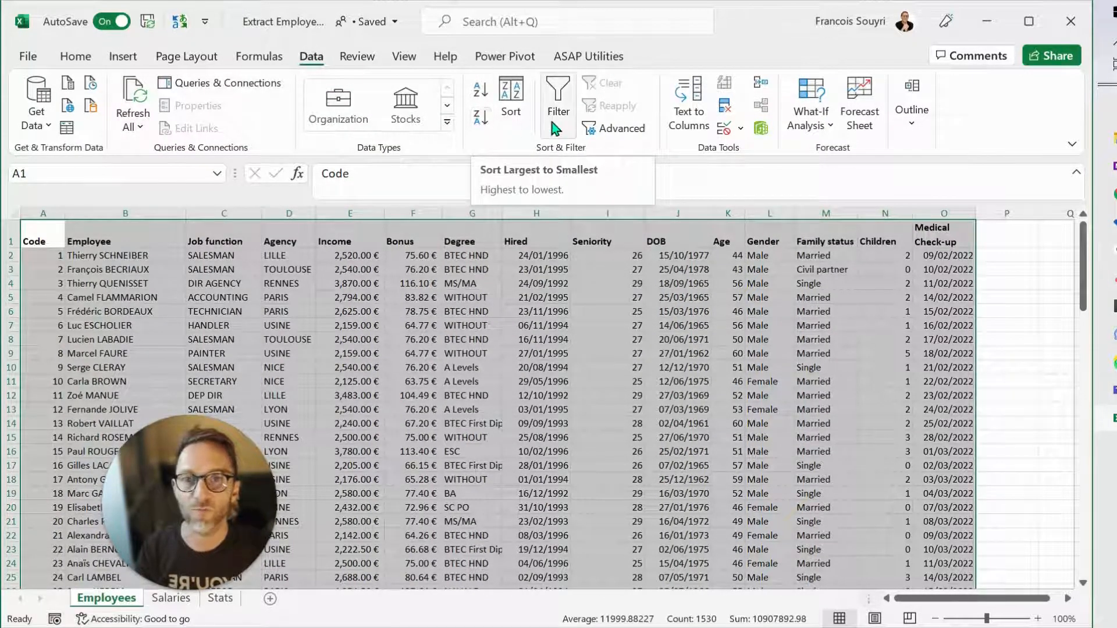
click(511, 101)
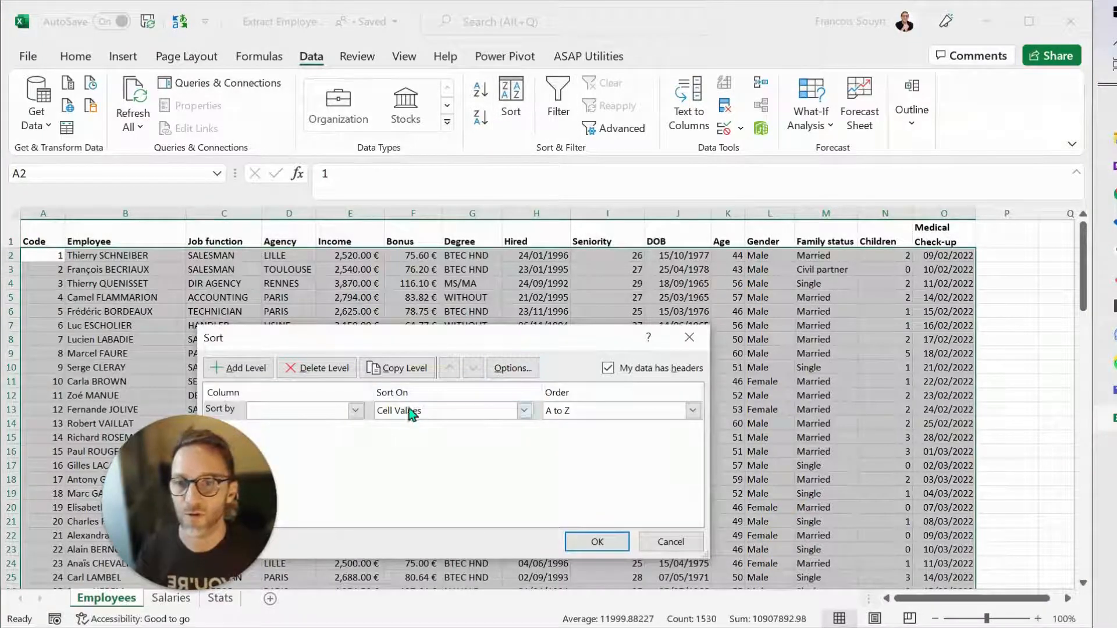
click(355, 411)
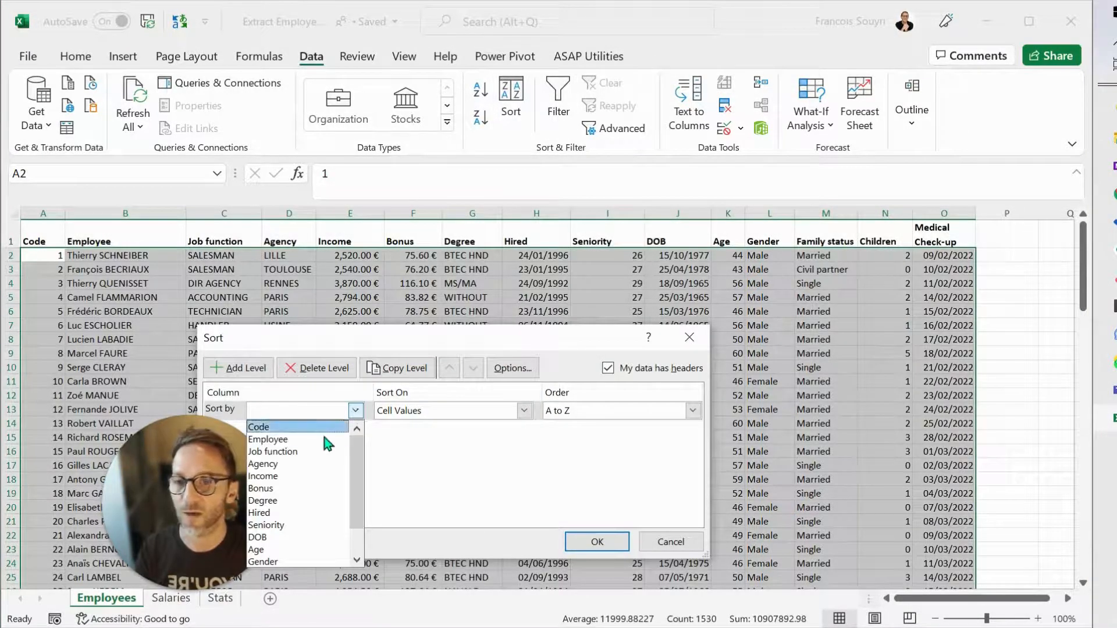
click(309, 477)
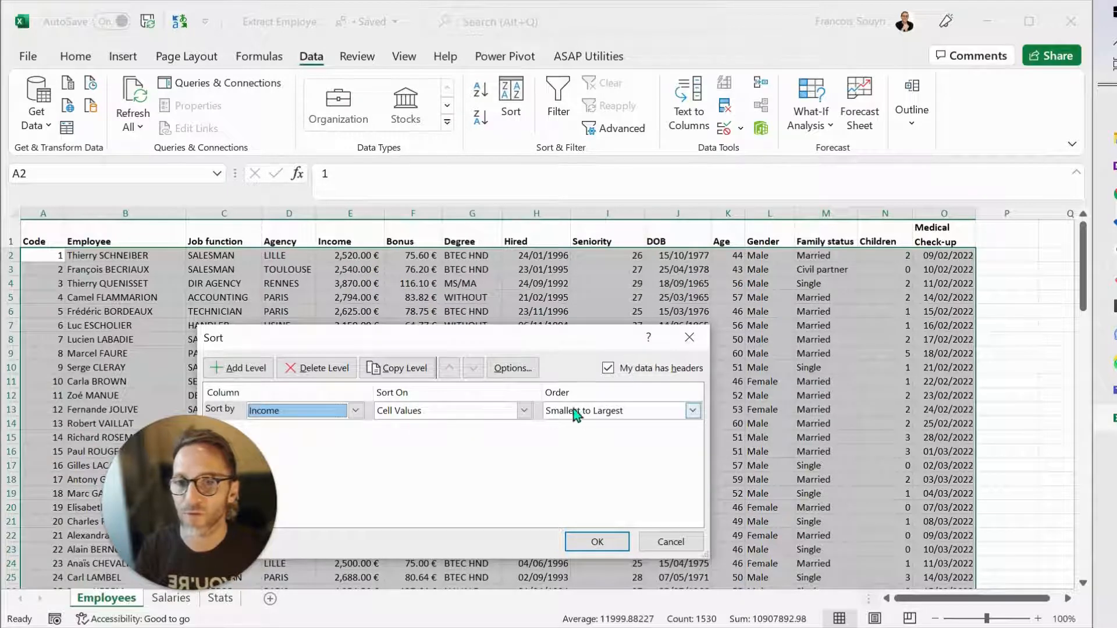
click(693, 411)
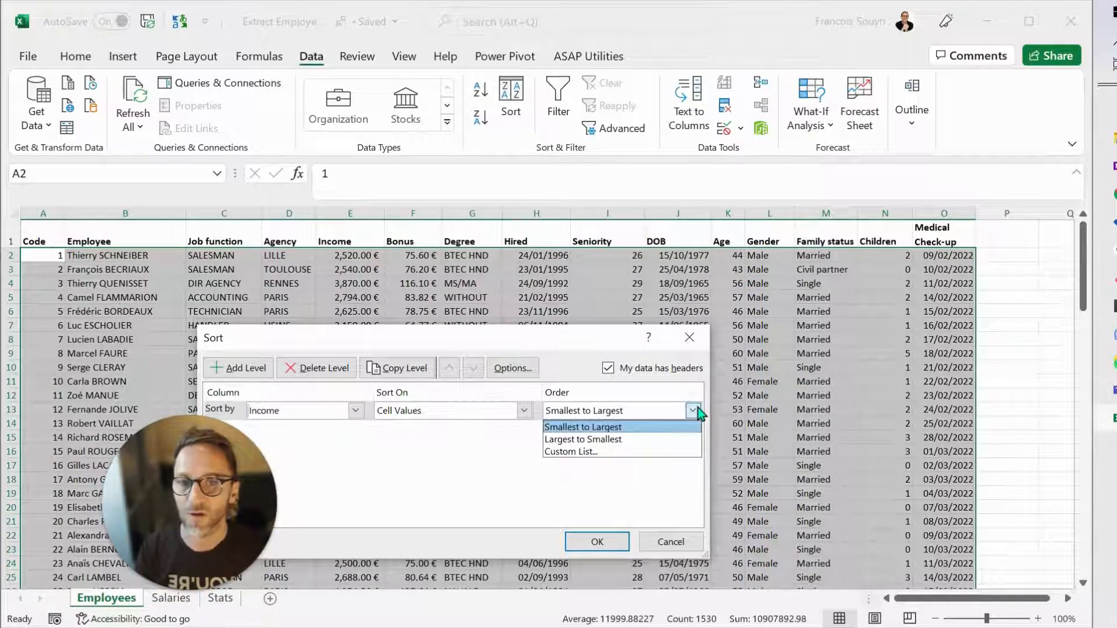
click(589, 441)
click(597, 541)
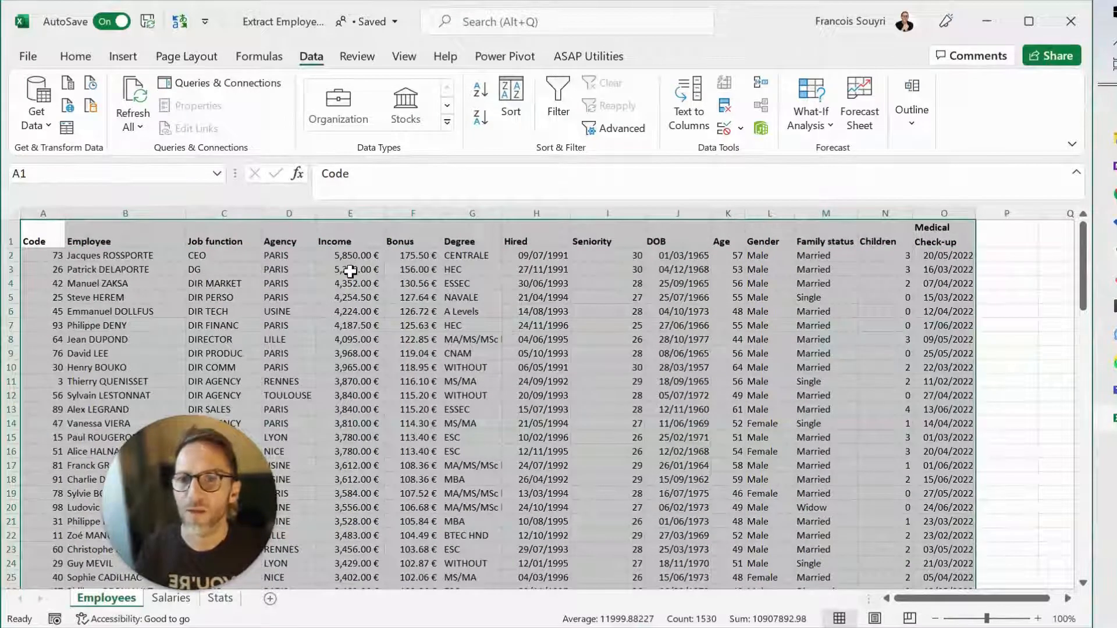
Step: Undo the Income sort and select the first Income value in the employee table
click(397, 273)
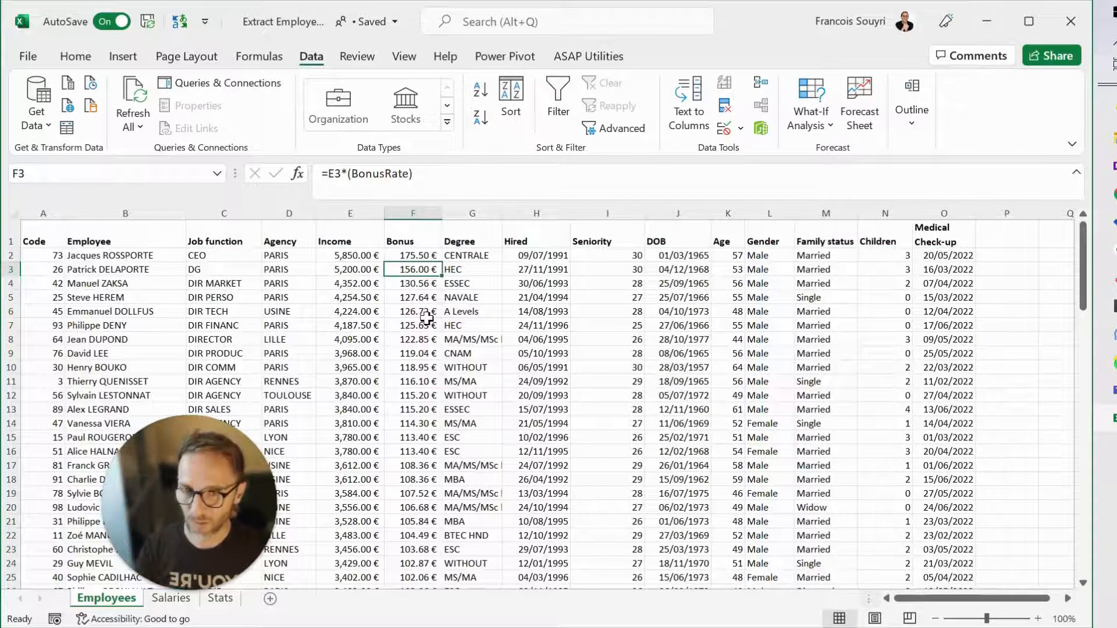
key(ctrl+z)
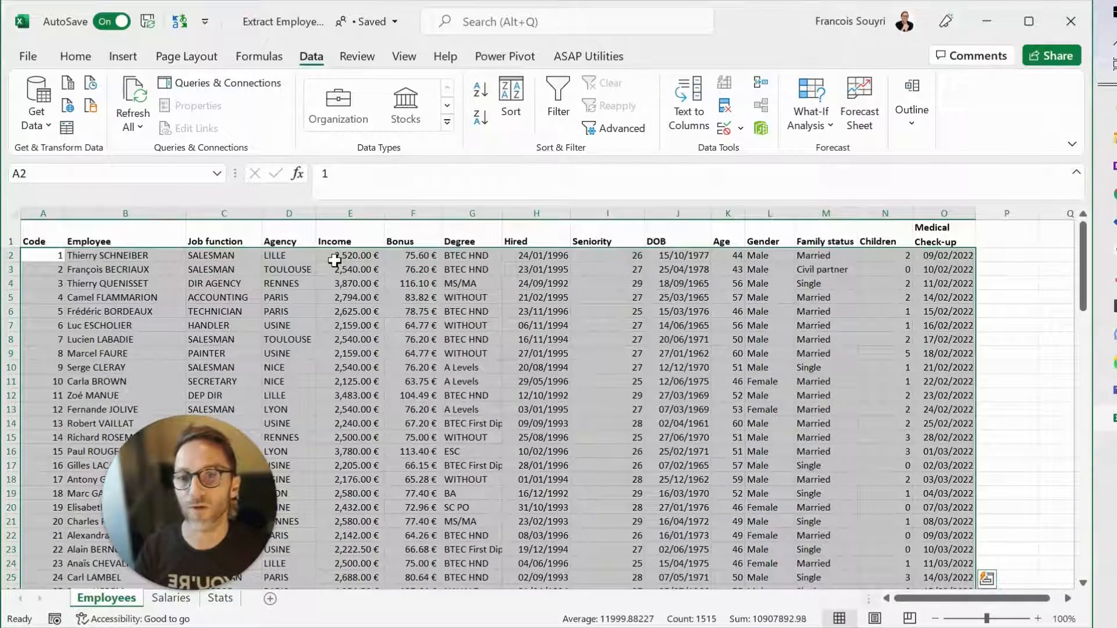
click(337, 256)
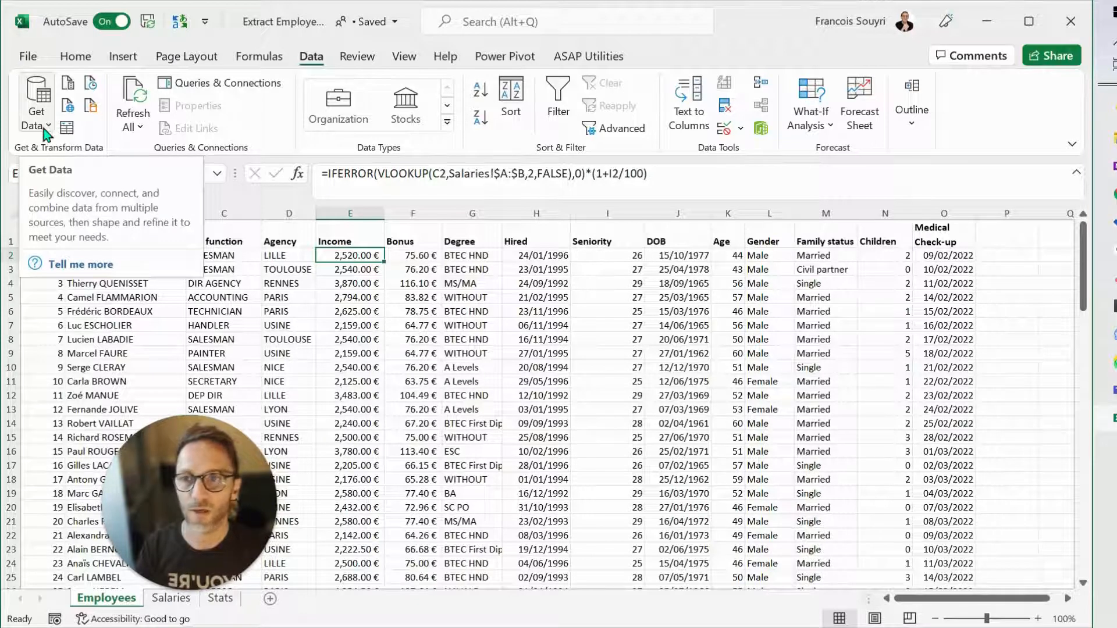
Step: Select a Bonus cell in the employee table and examine the Get Data options for files, databases and other sources
click(87, 56)
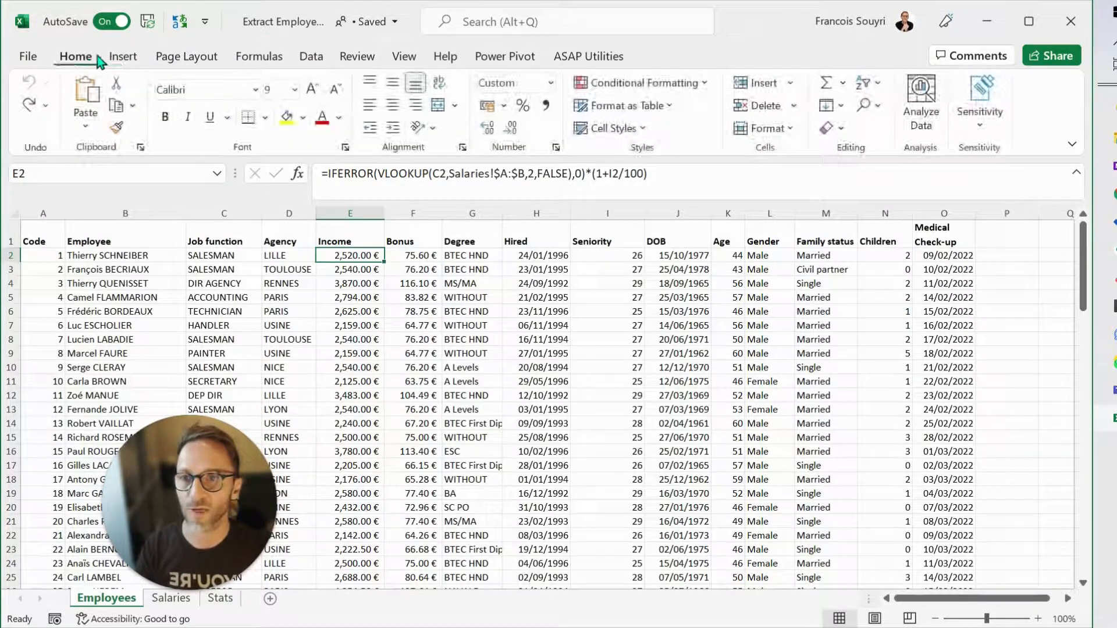
click(312, 59)
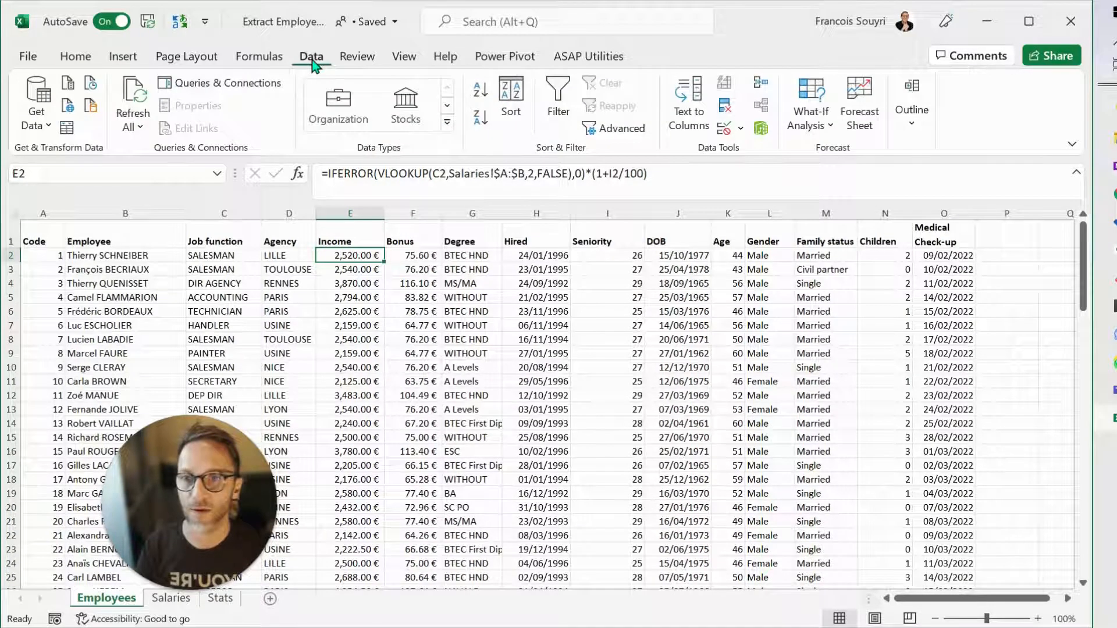
drag(250, 317, 473, 379)
click(425, 272)
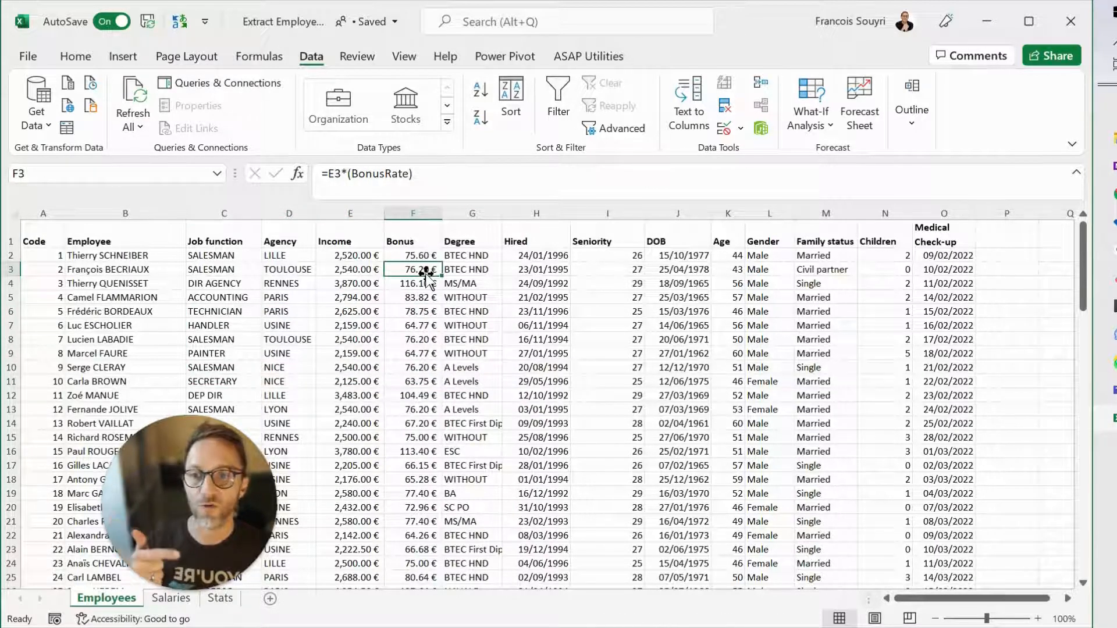
click(43, 125)
mouse_move(47, 148)
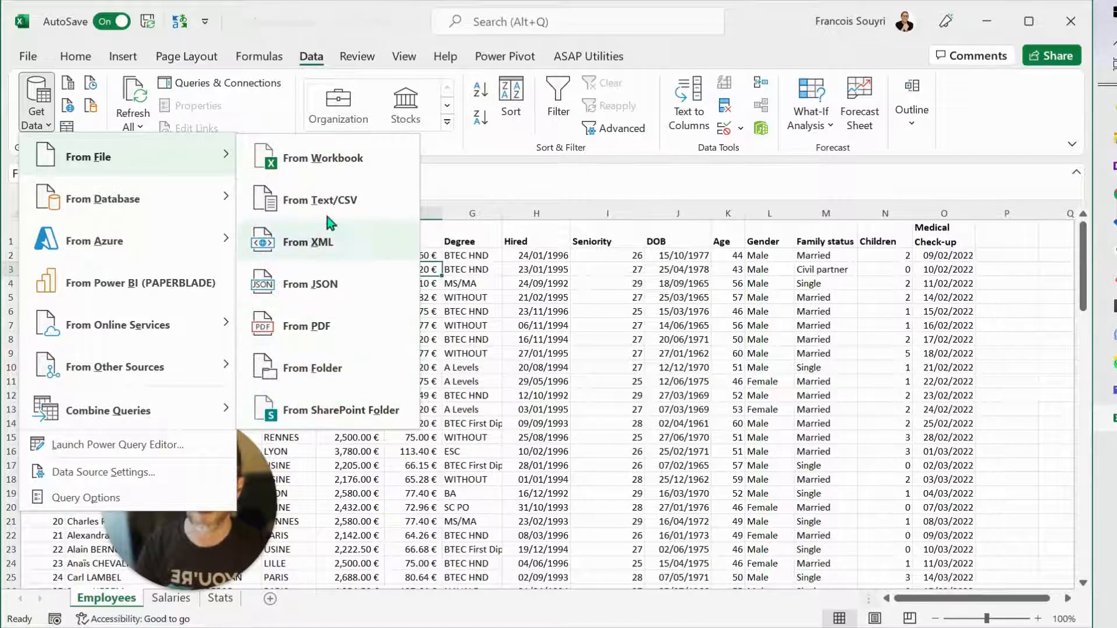
mouse_move(198, 205)
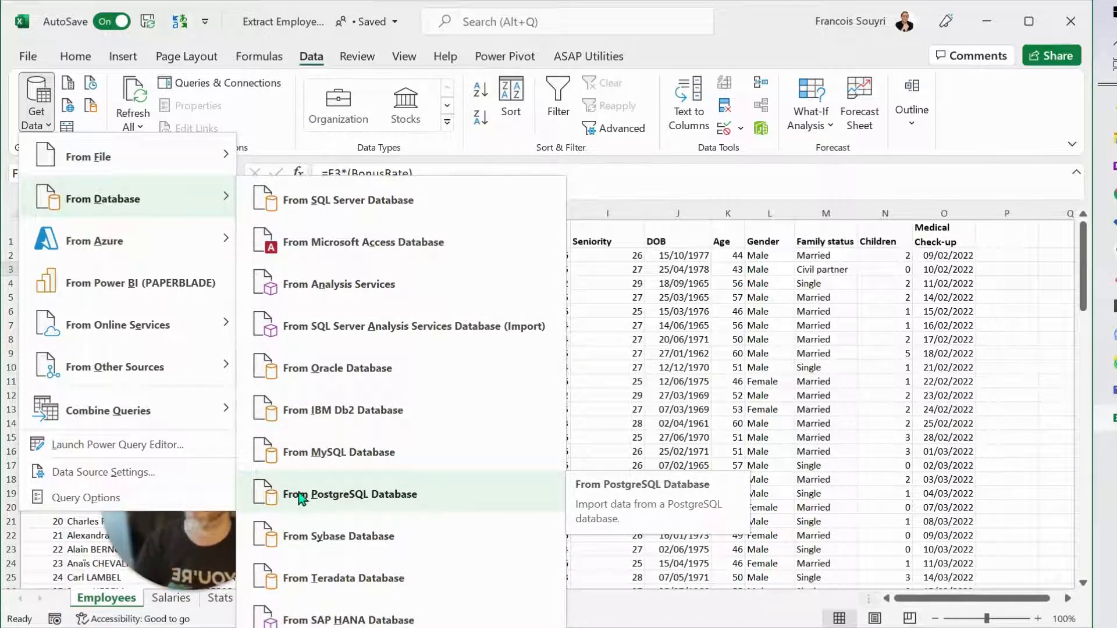
mouse_move(148, 356)
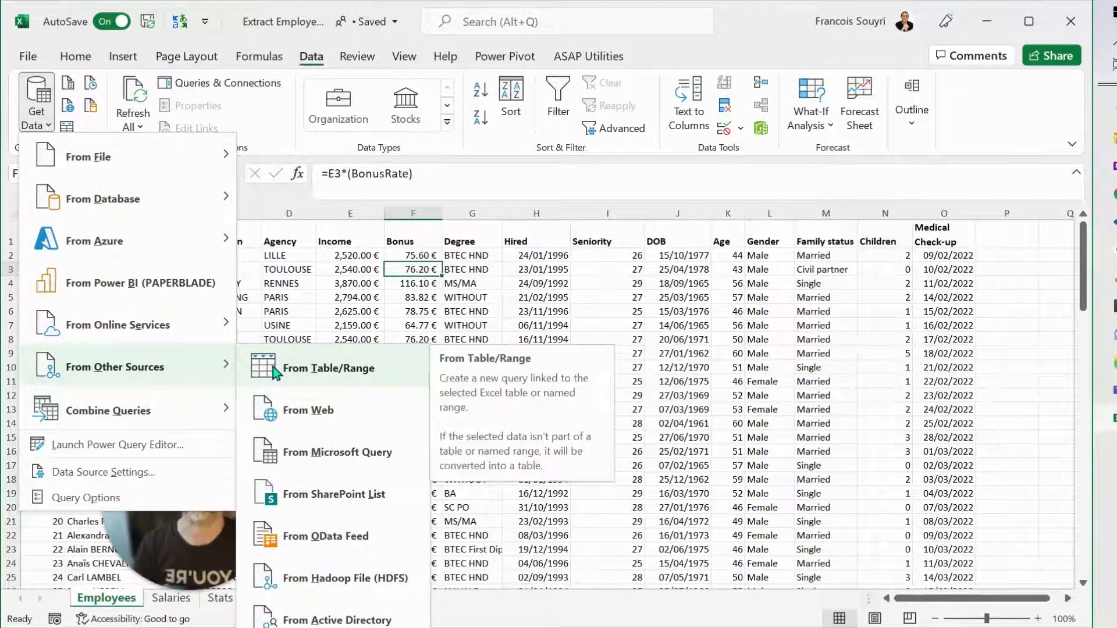
click(256, 327)
drag(149, 505, 919, 479)
click(33, 128)
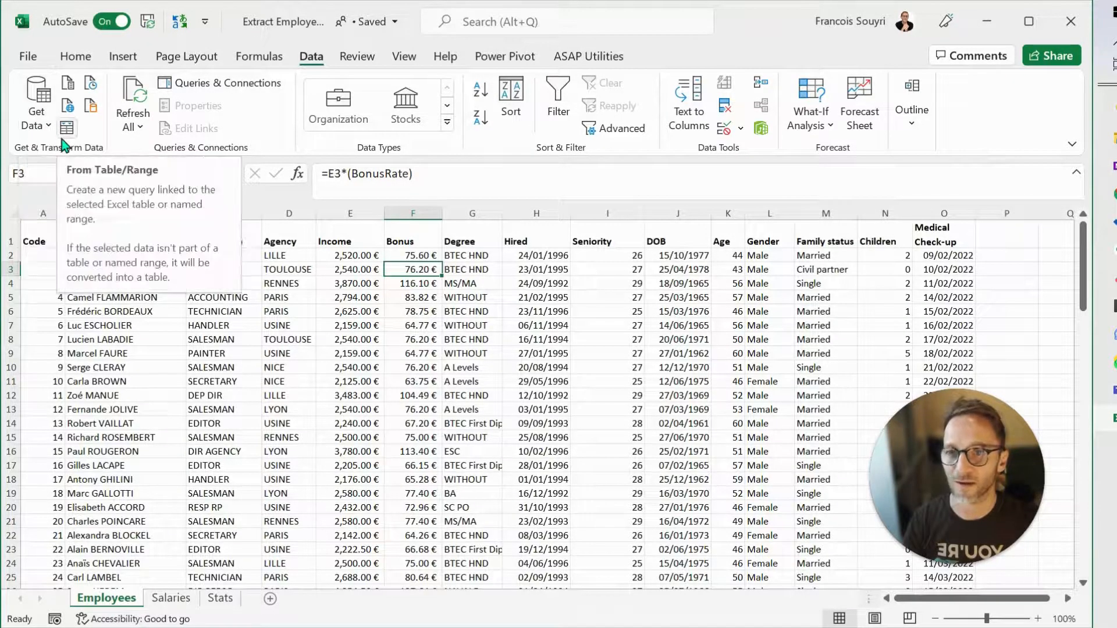
Step: Create a Power Query query from the employee range $A$1:$O$102, converting it into a table with headers
click(43, 125)
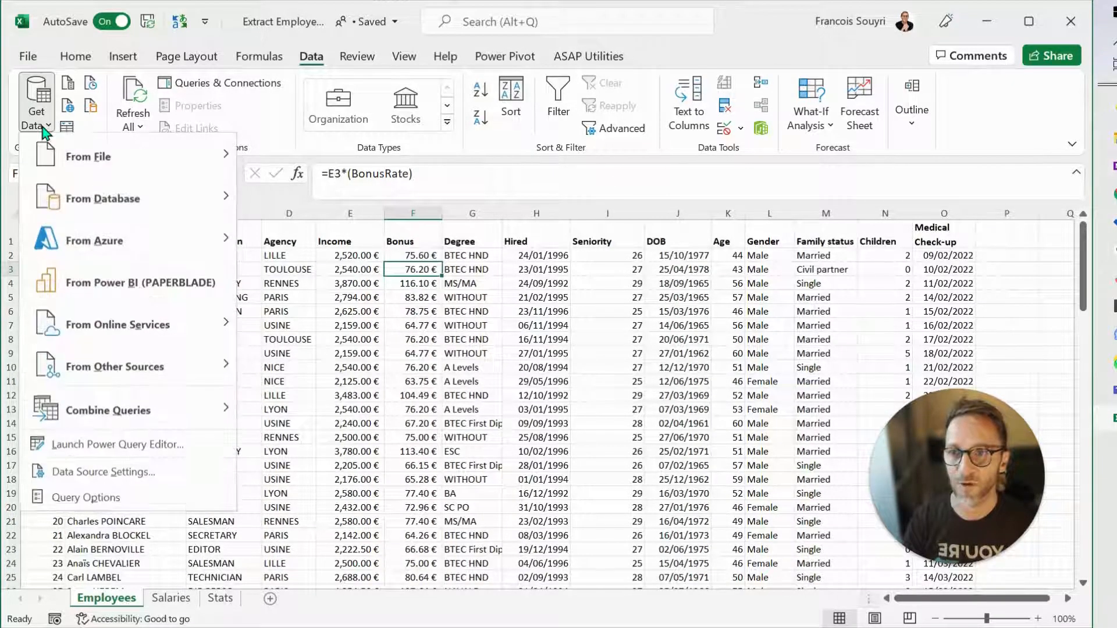
mouse_move(186, 375)
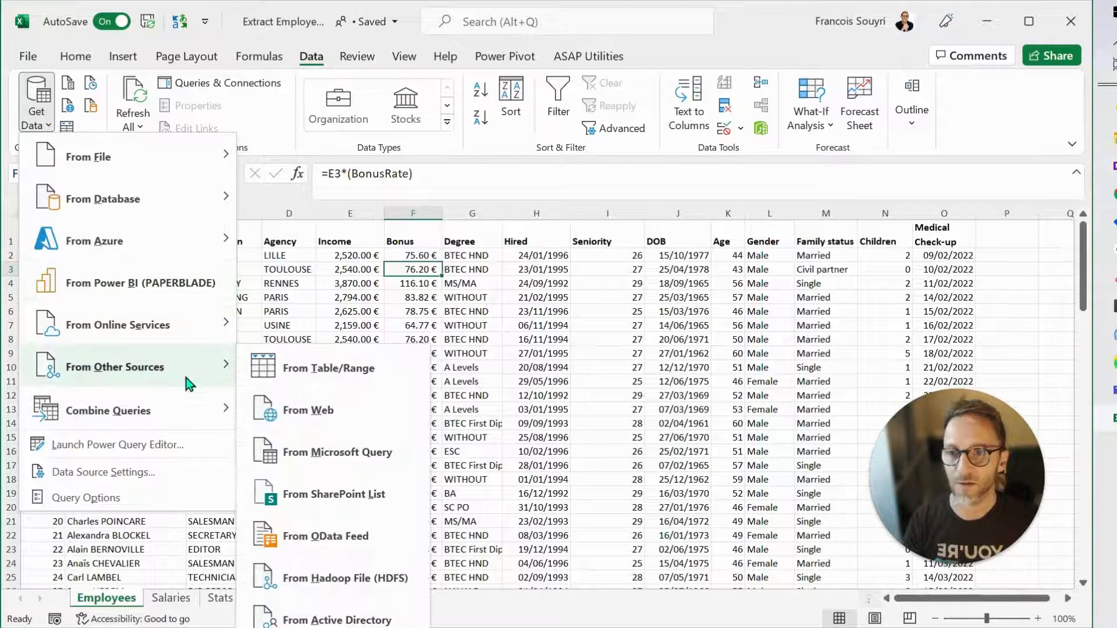
click(398, 366)
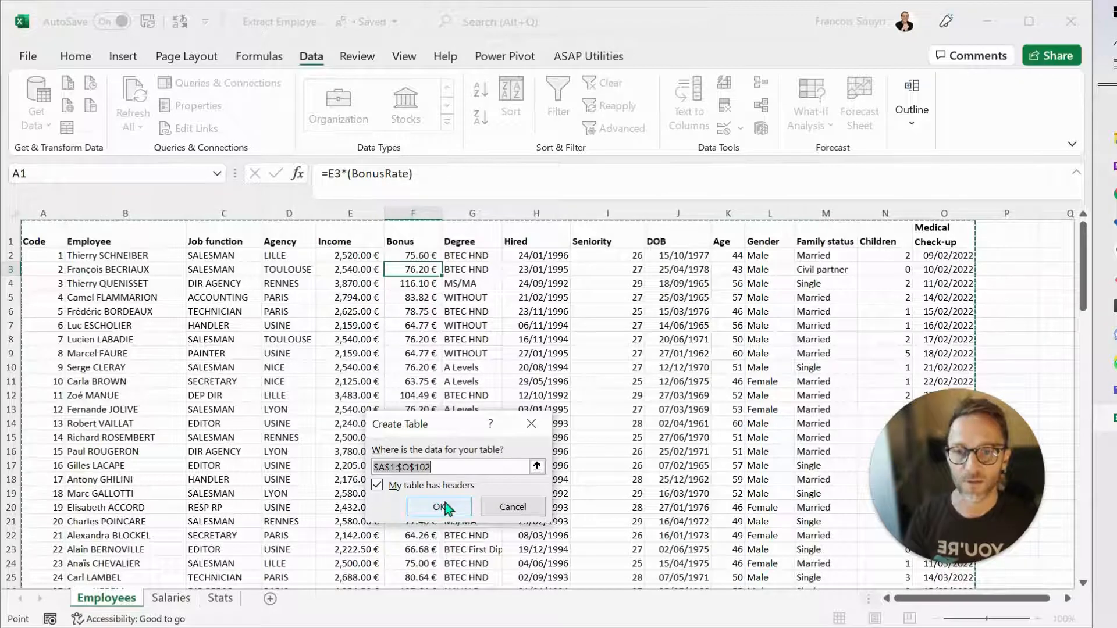
click(464, 505)
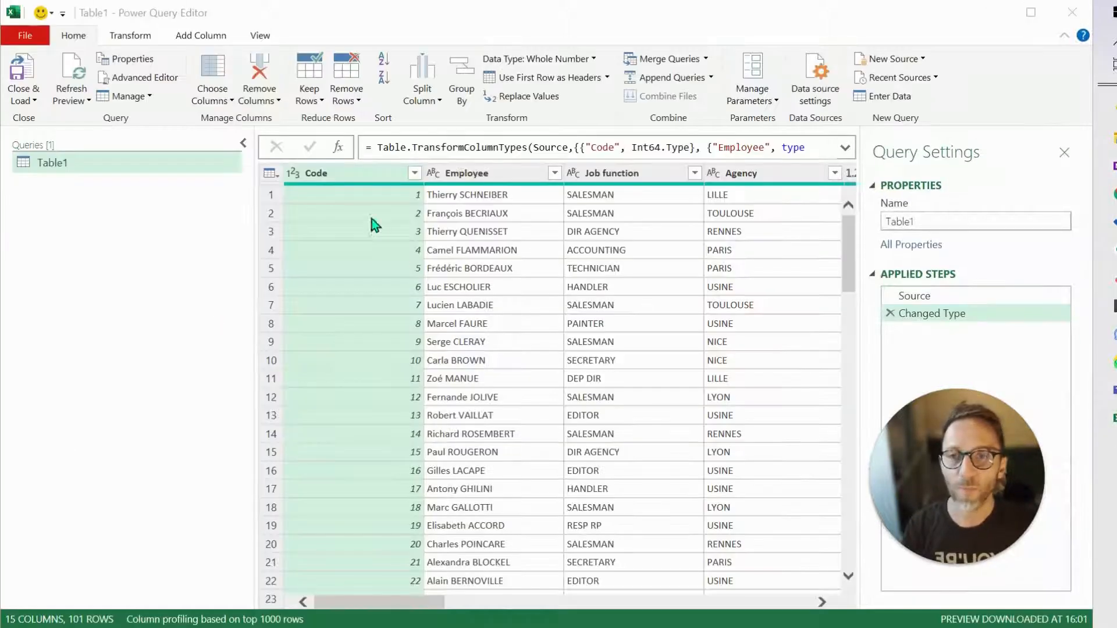
Step: Inspect the Code, Employee and Job function values in the query preview and narrow the Queries pane
click(515, 236)
click(658, 246)
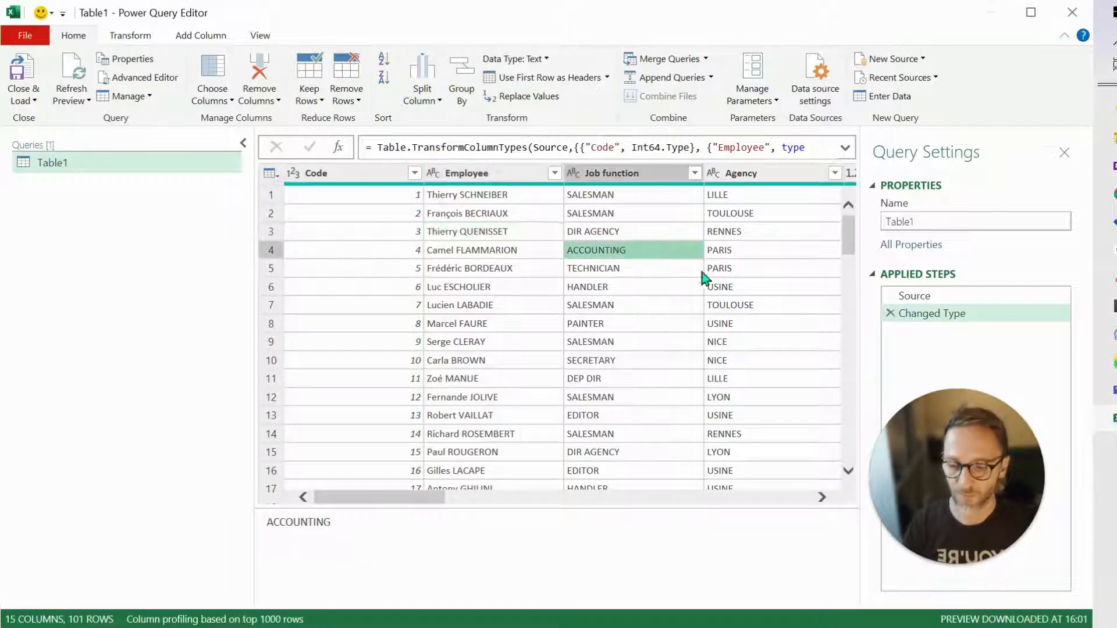
click(614, 326)
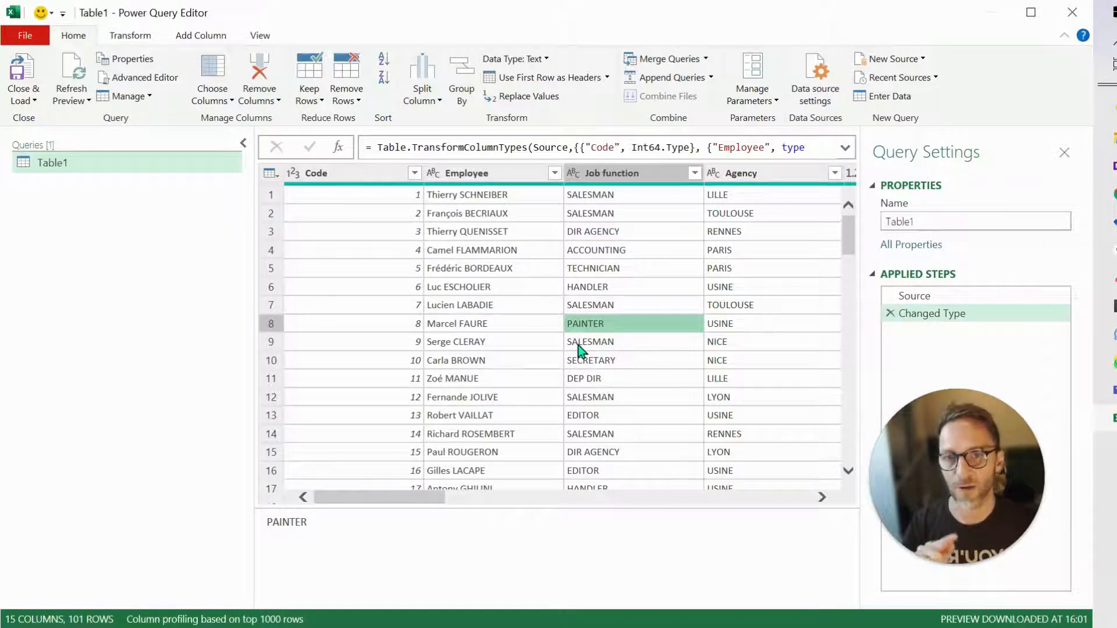
click(457, 269)
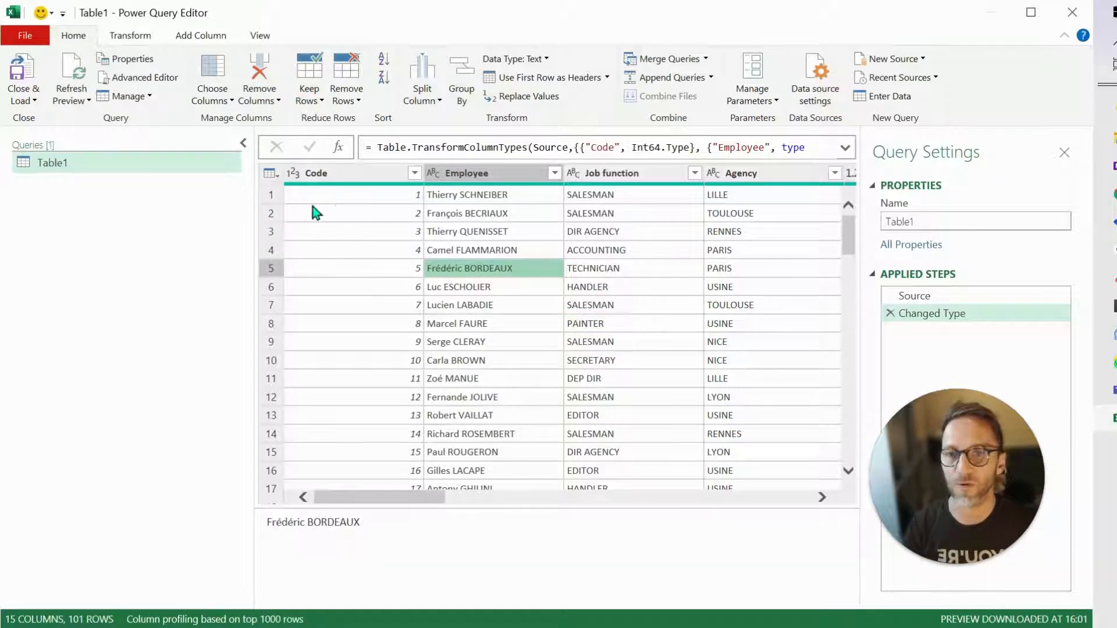
click(326, 196)
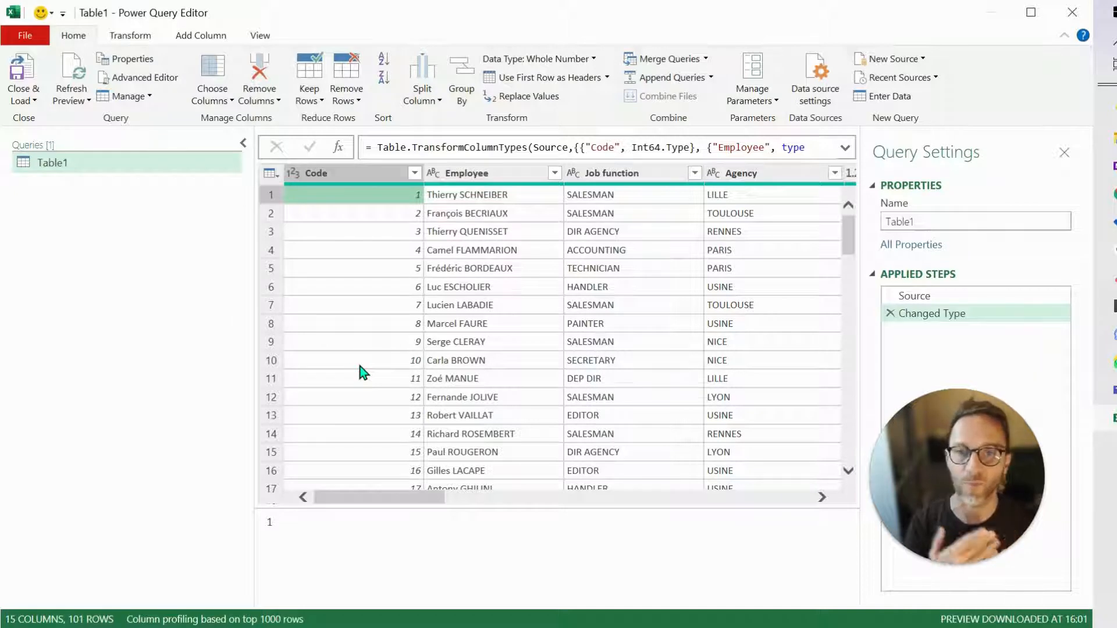
click(360, 320)
click(360, 275)
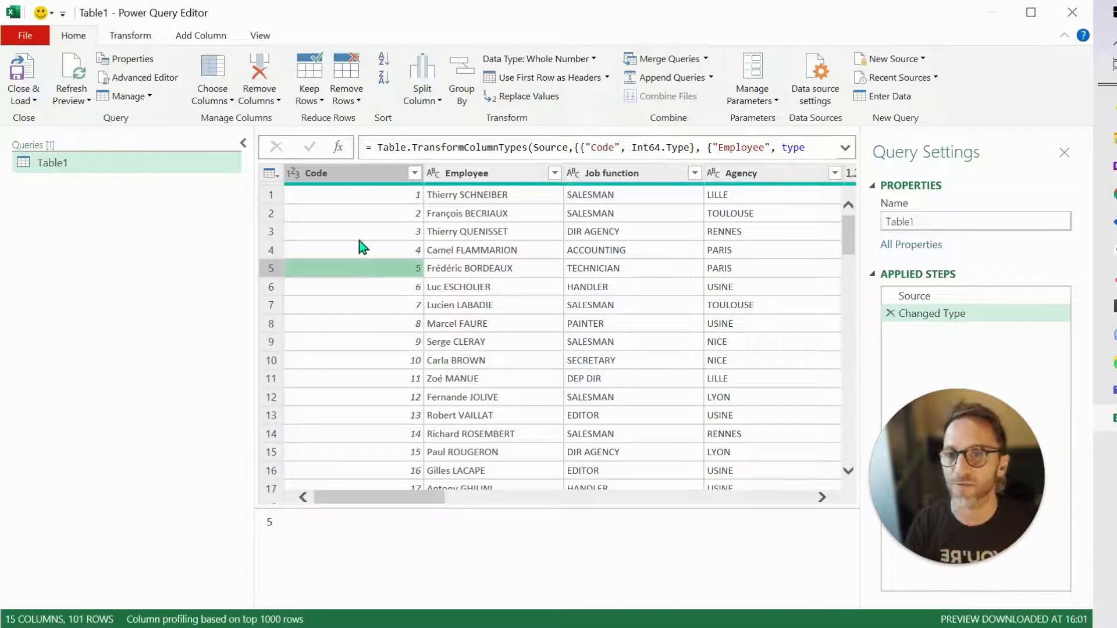
click(352, 202)
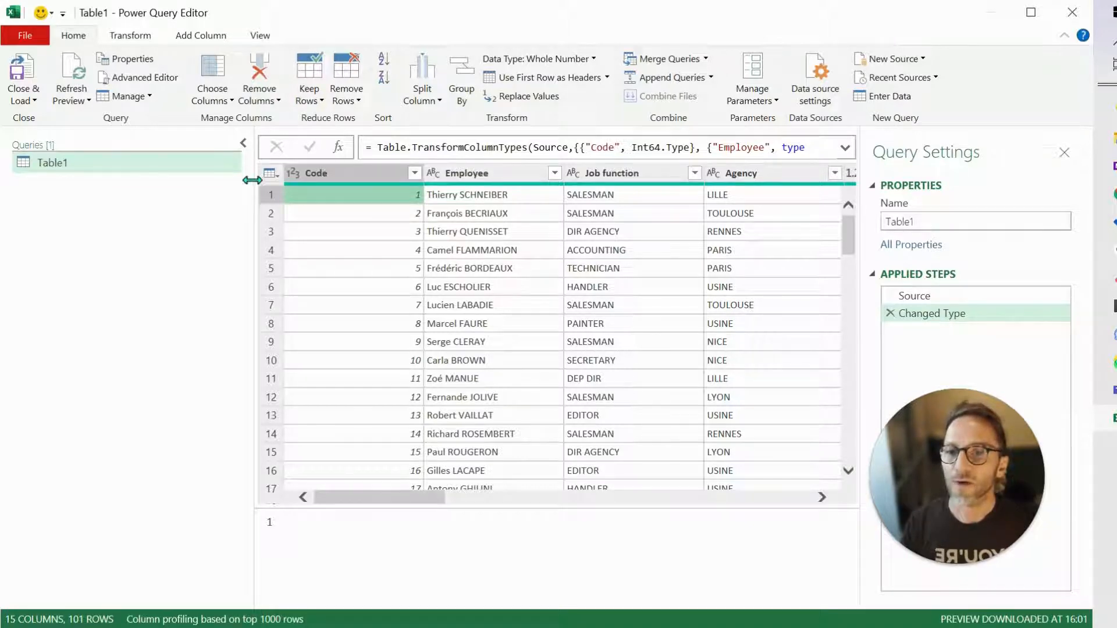
drag(247, 177, 127, 262)
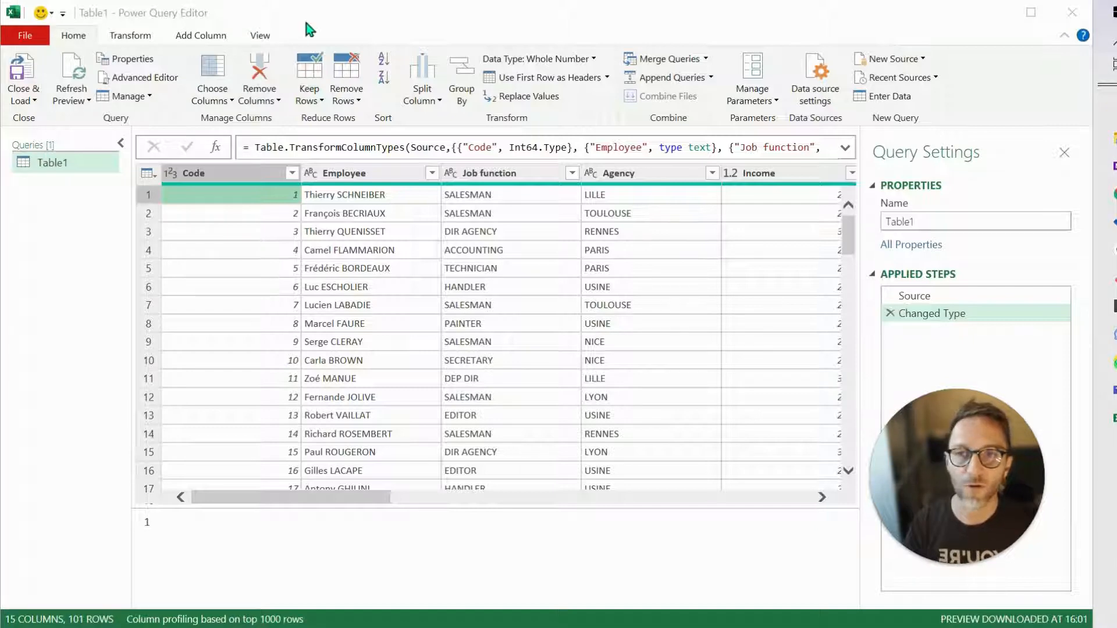
Step: Move the Power Query Editor window aside to examine the formatted employee table in the worksheet, and put the window back
drag(347, 18, 333, 398)
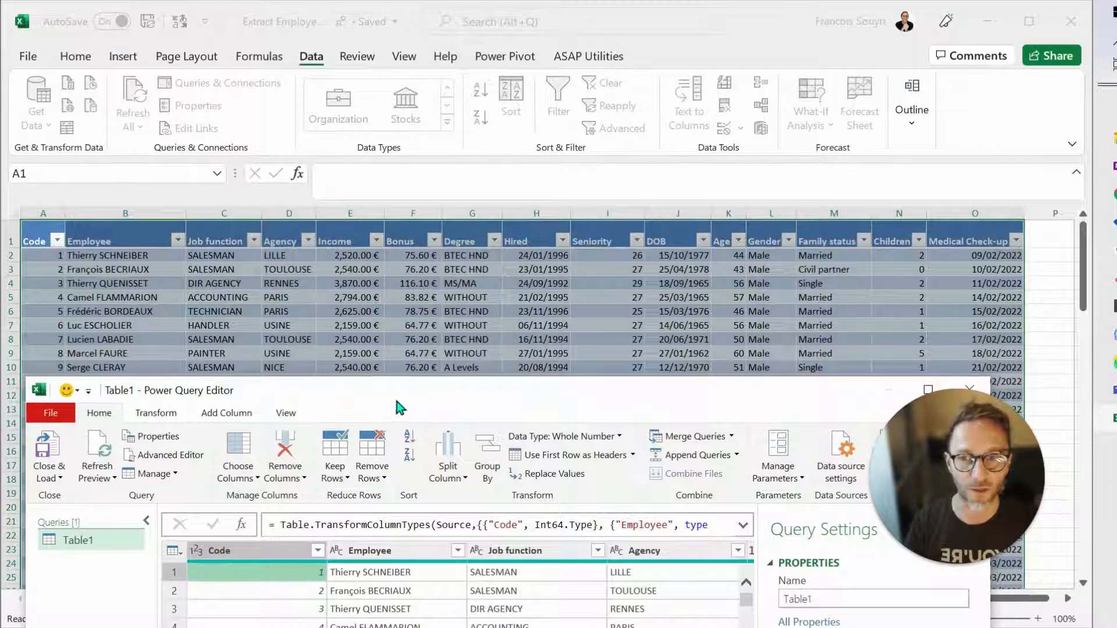
drag(396, 401, 402, 358)
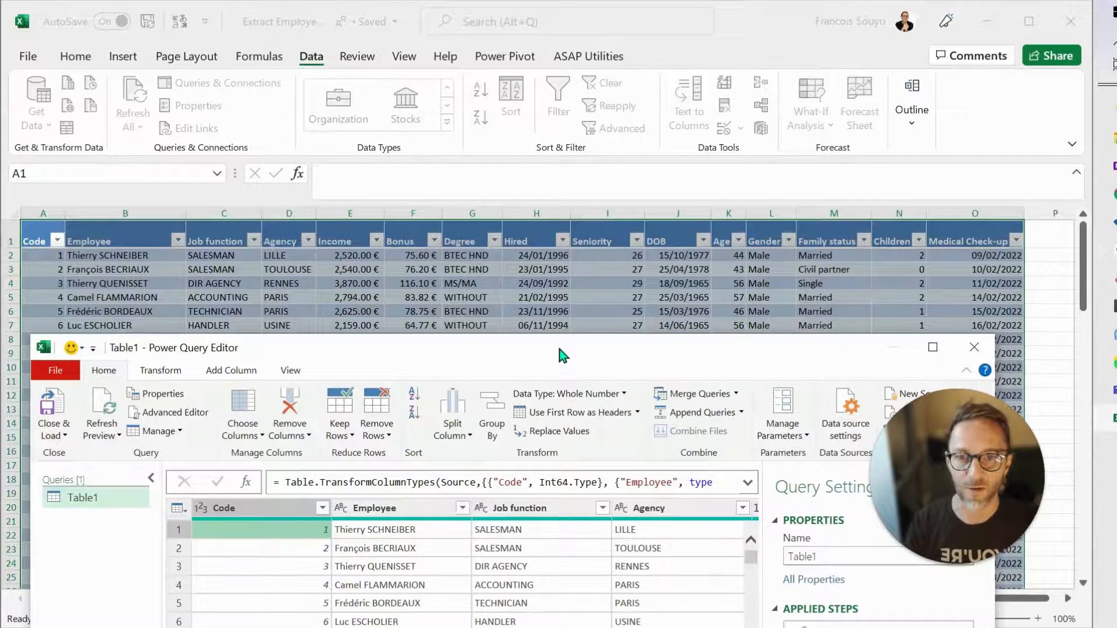
drag(557, 343, 569, 106)
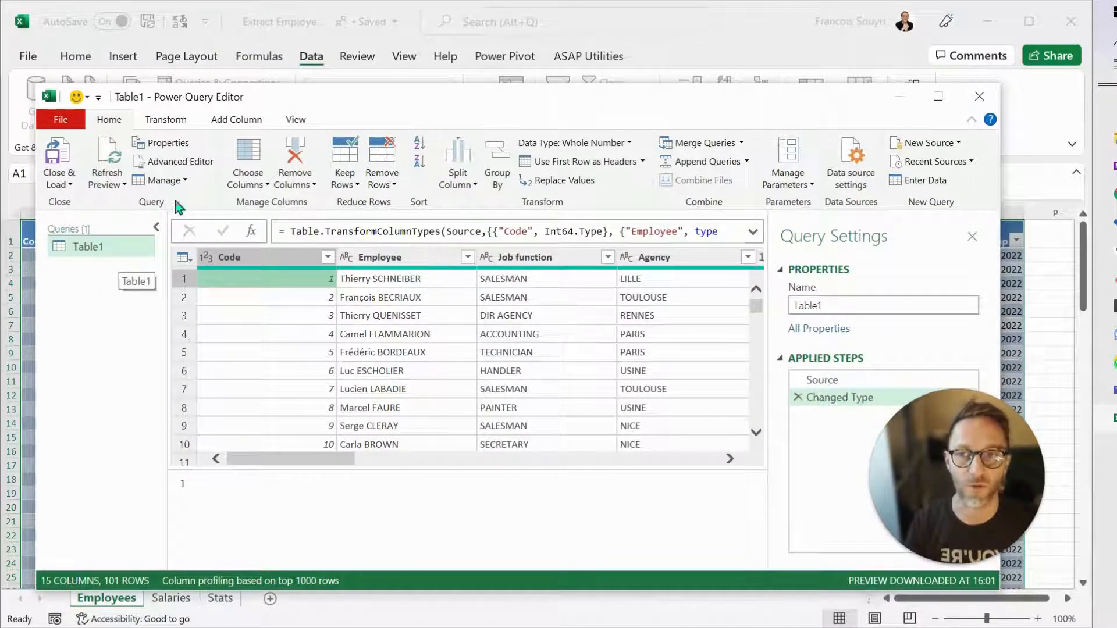
double_click(322, 97)
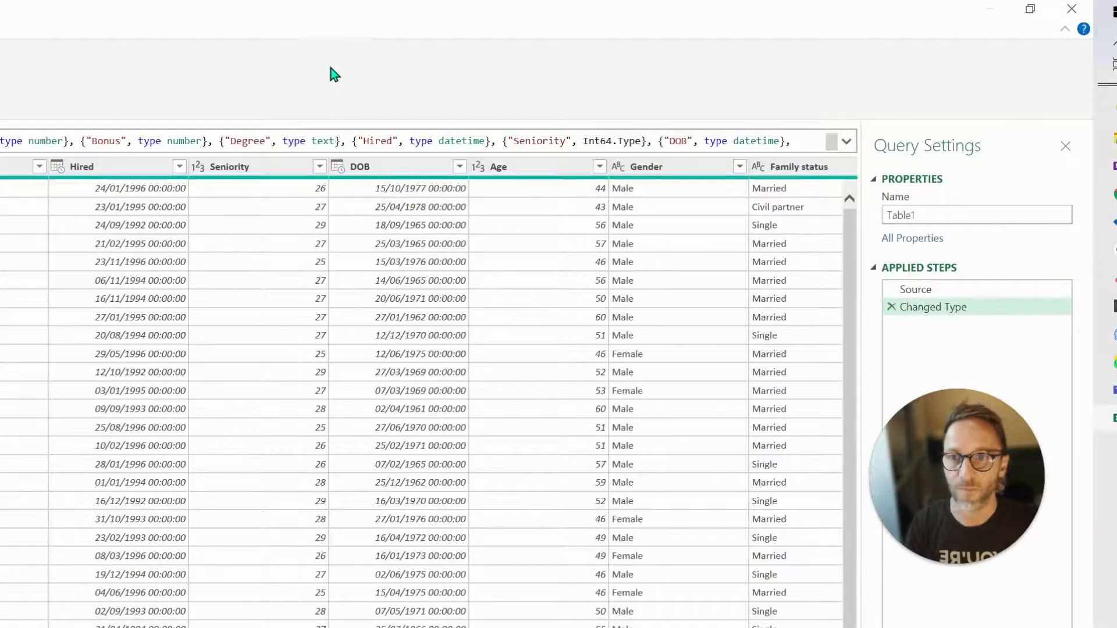
drag(355, 7, 1097, 3)
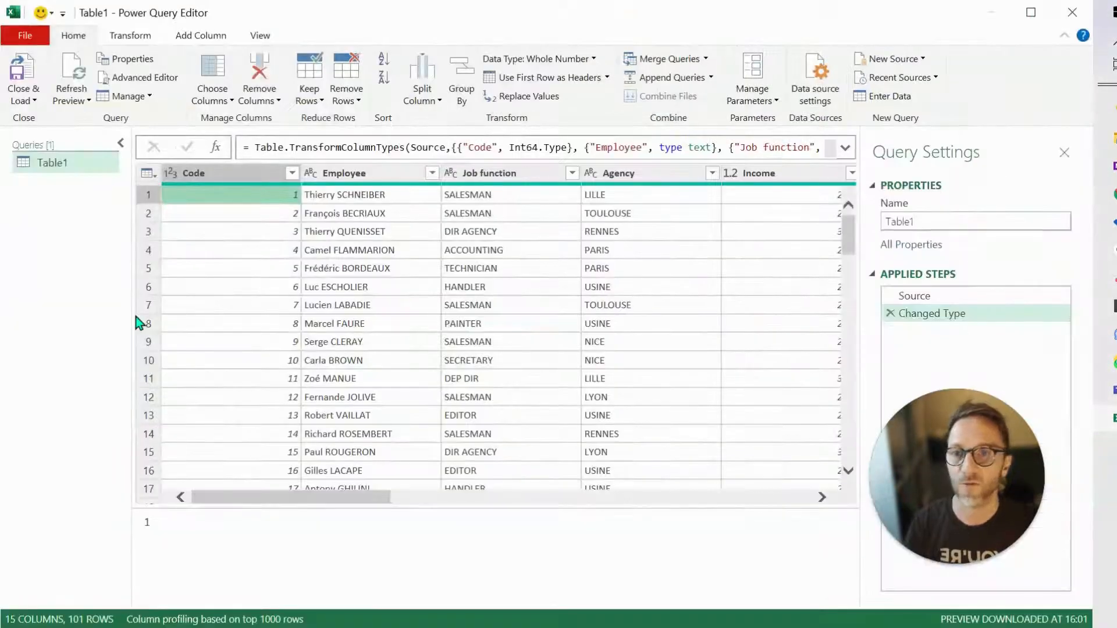
Step: Filter the rows with empty values out of the Income column using Remove Empty
click(373, 232)
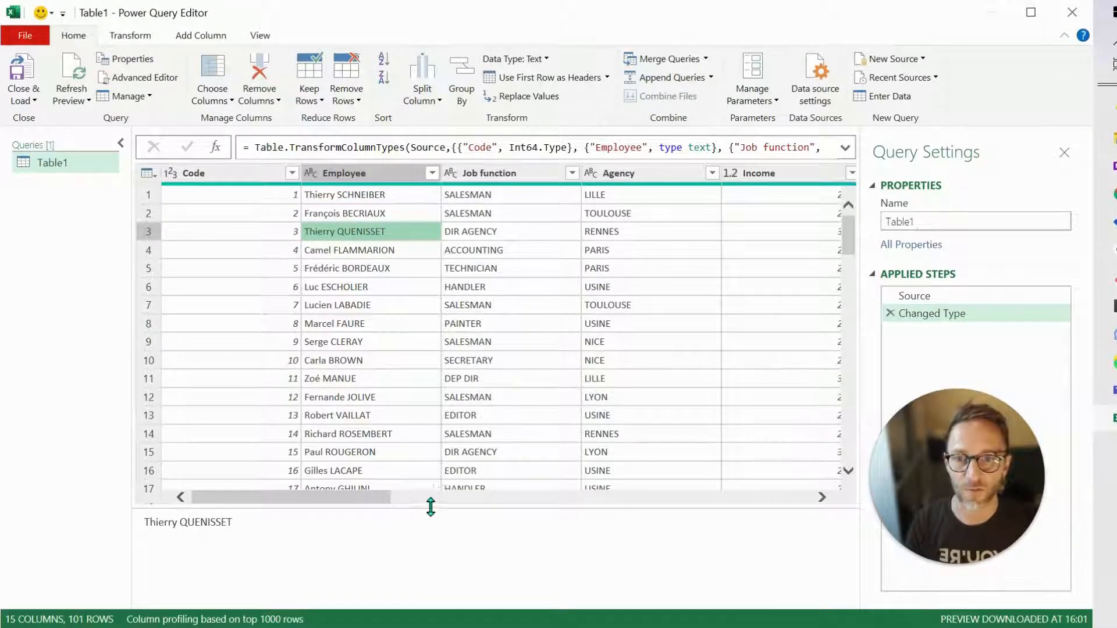
drag(357, 498, 485, 494)
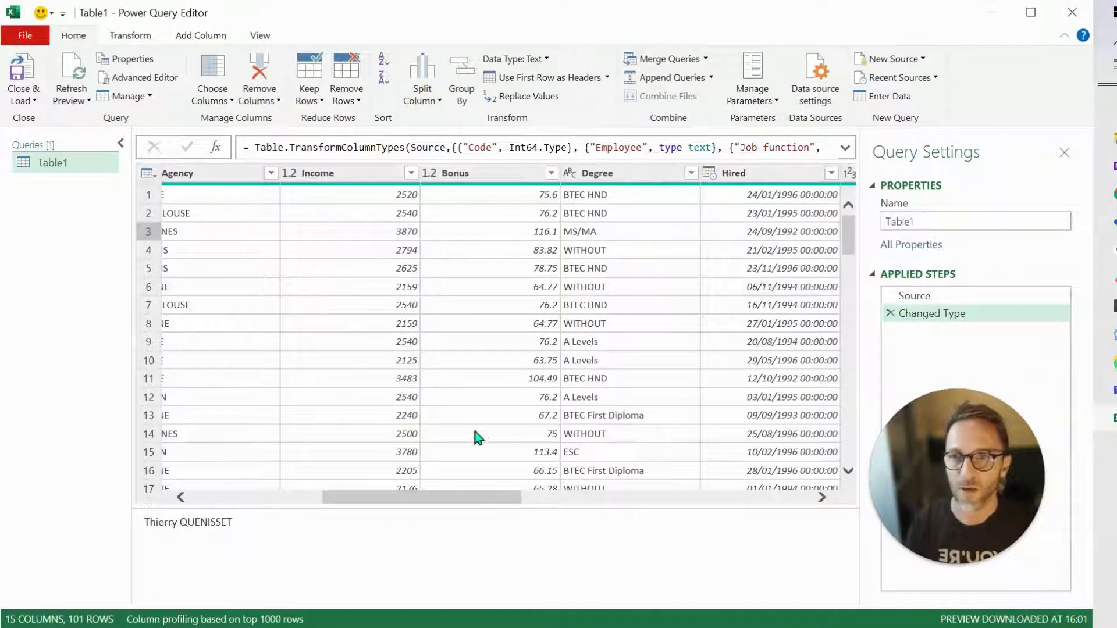
click(349, 170)
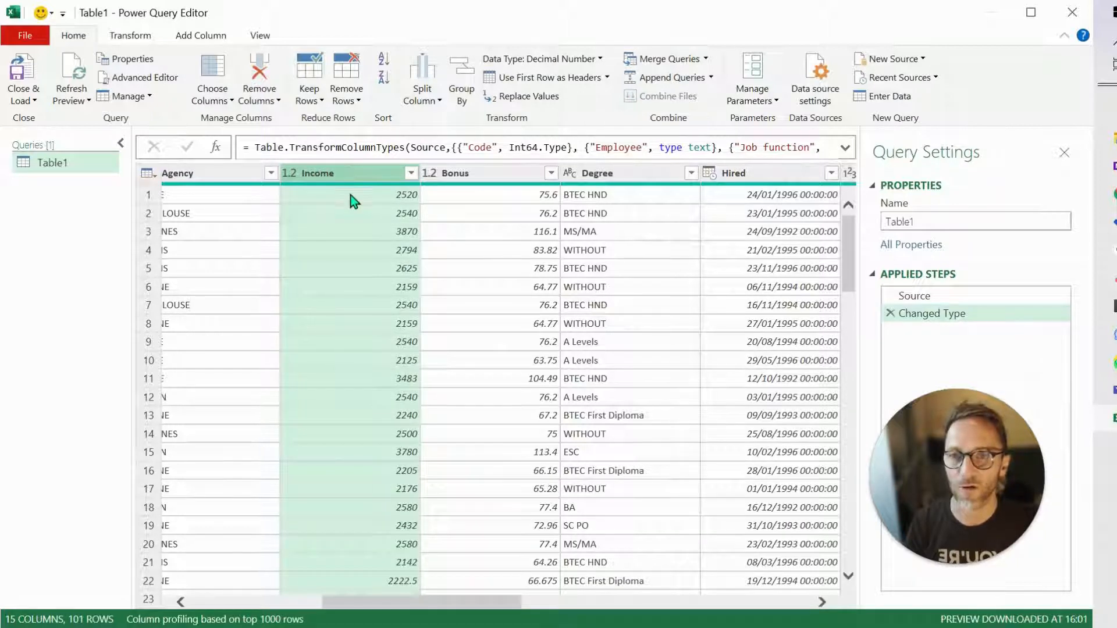
click(410, 173)
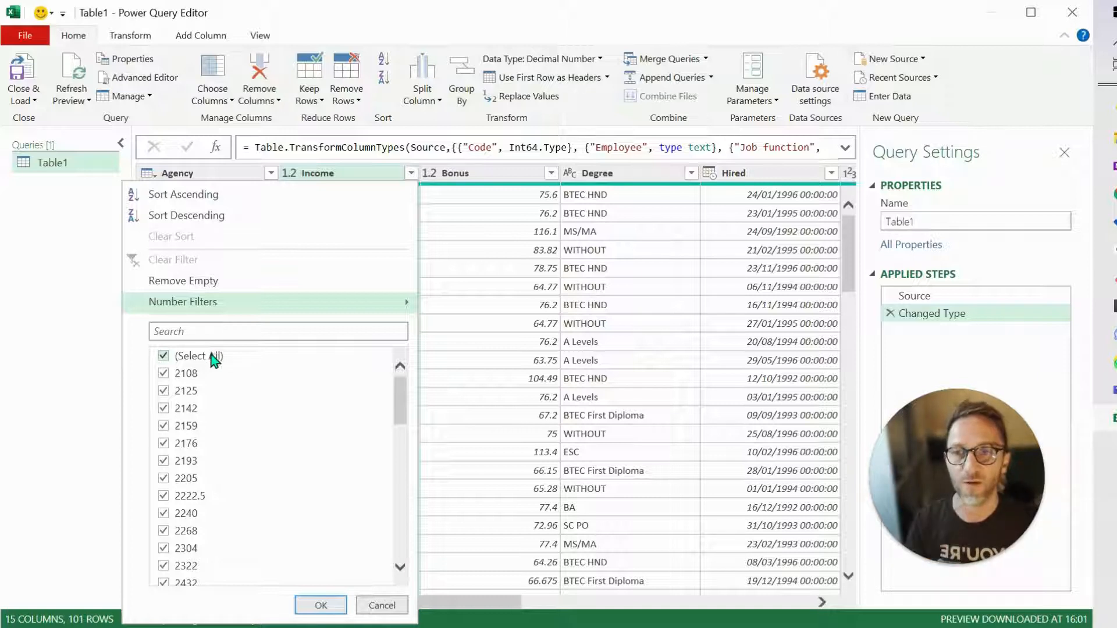
click(230, 282)
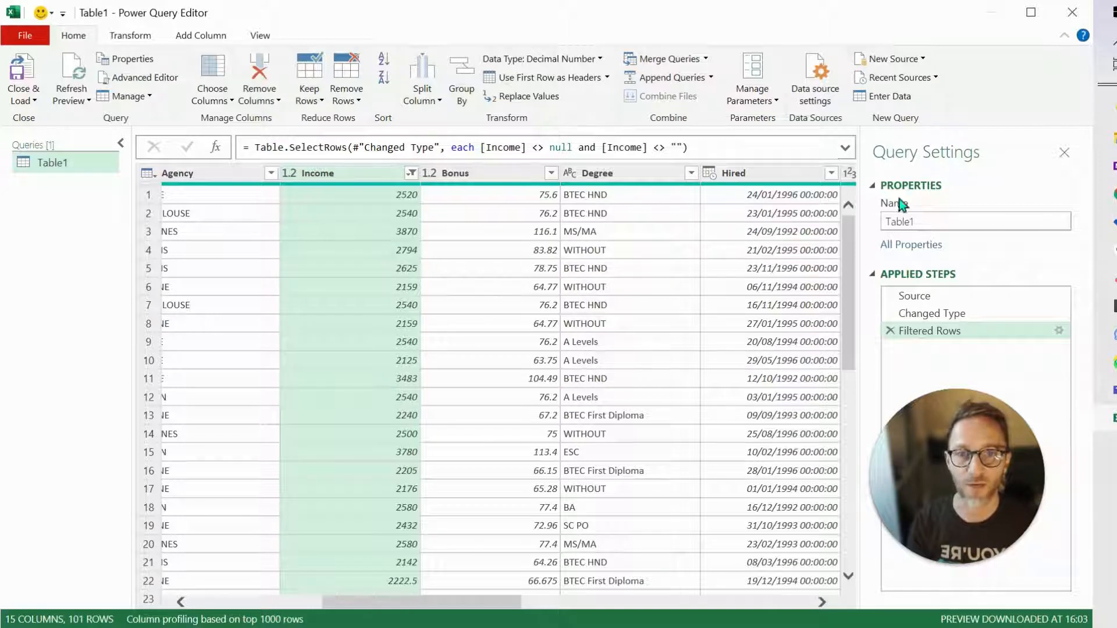
Step: Rename the Table1 query as PQuery1
drag(968, 484, 778, 505)
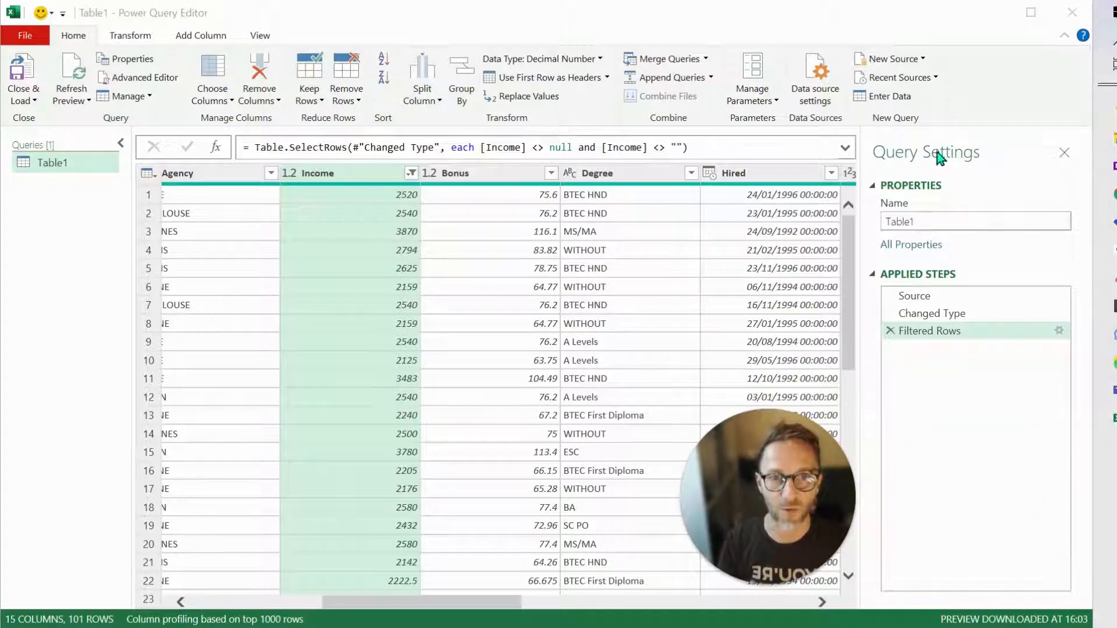
double_click(927, 222)
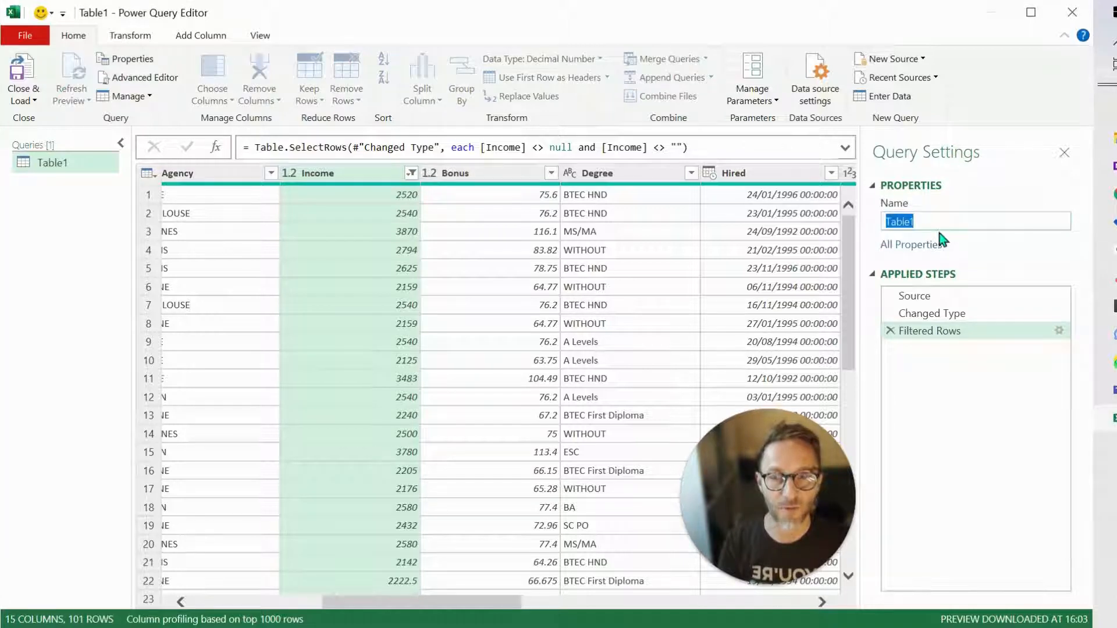
text(Po)
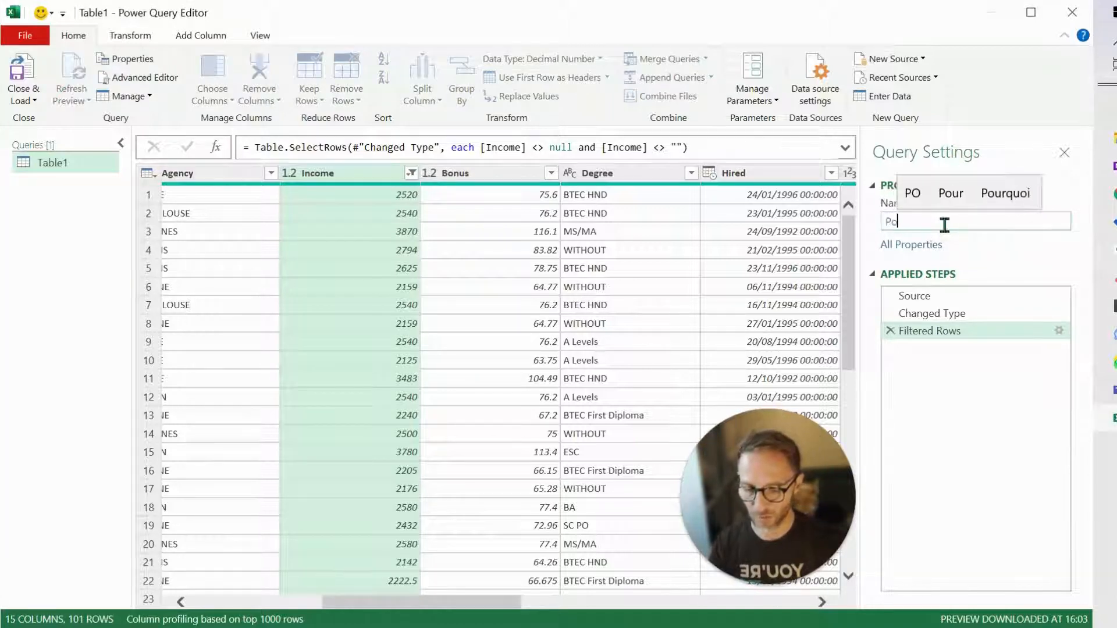
key(BackSpace)
text(Query1)
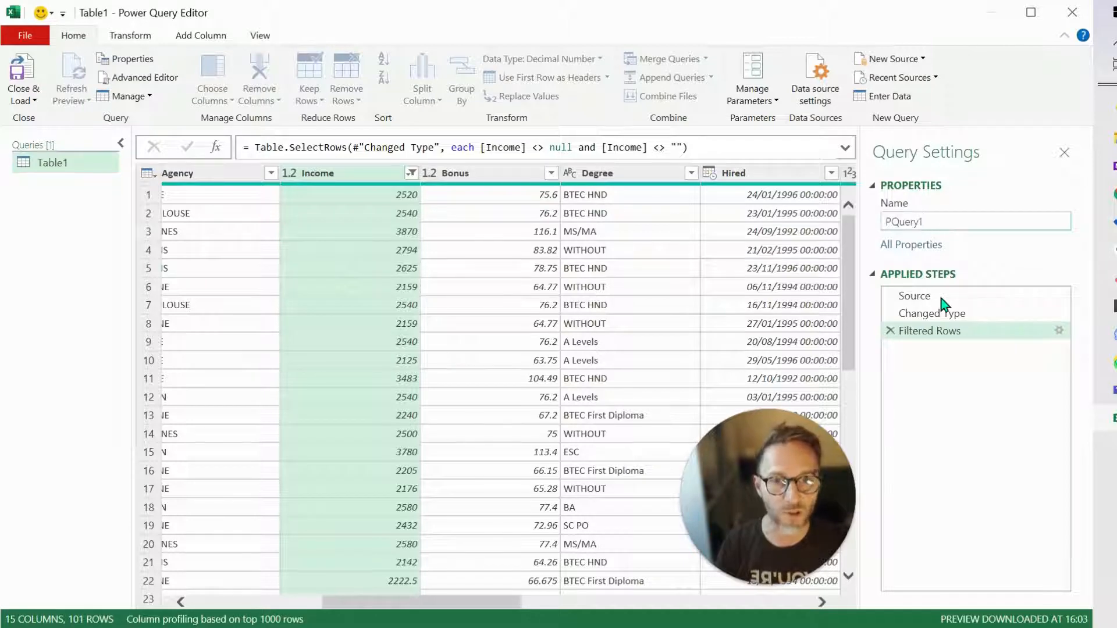
key(Return)
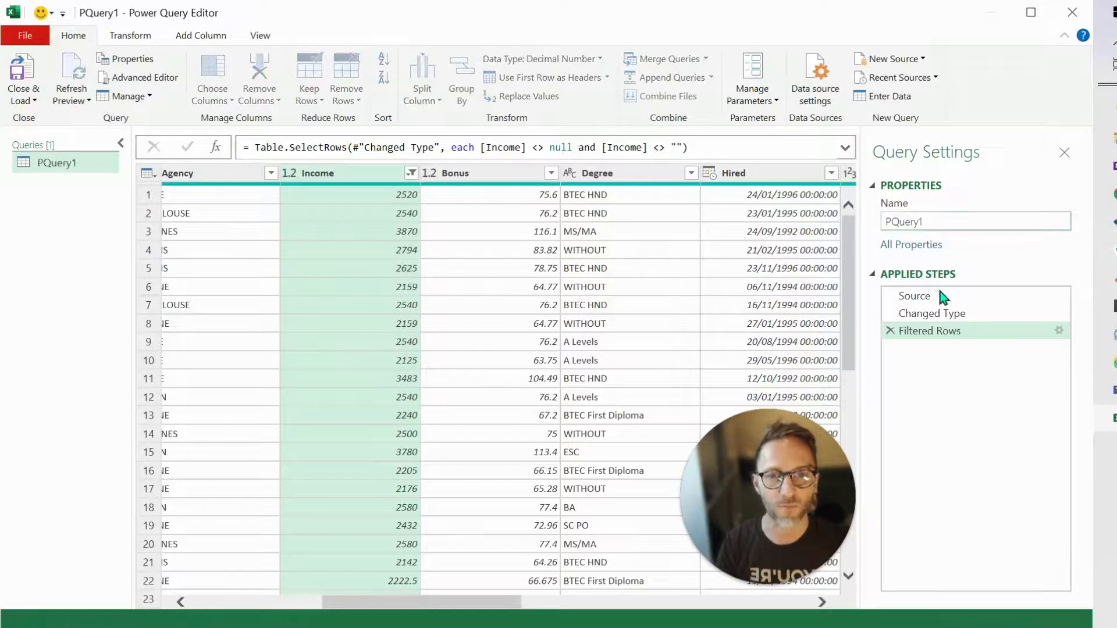
Step: Review the preview at the Source, Changed Type and Filtered Rows applied steps, checking the Income column's data quality at Source
click(935, 295)
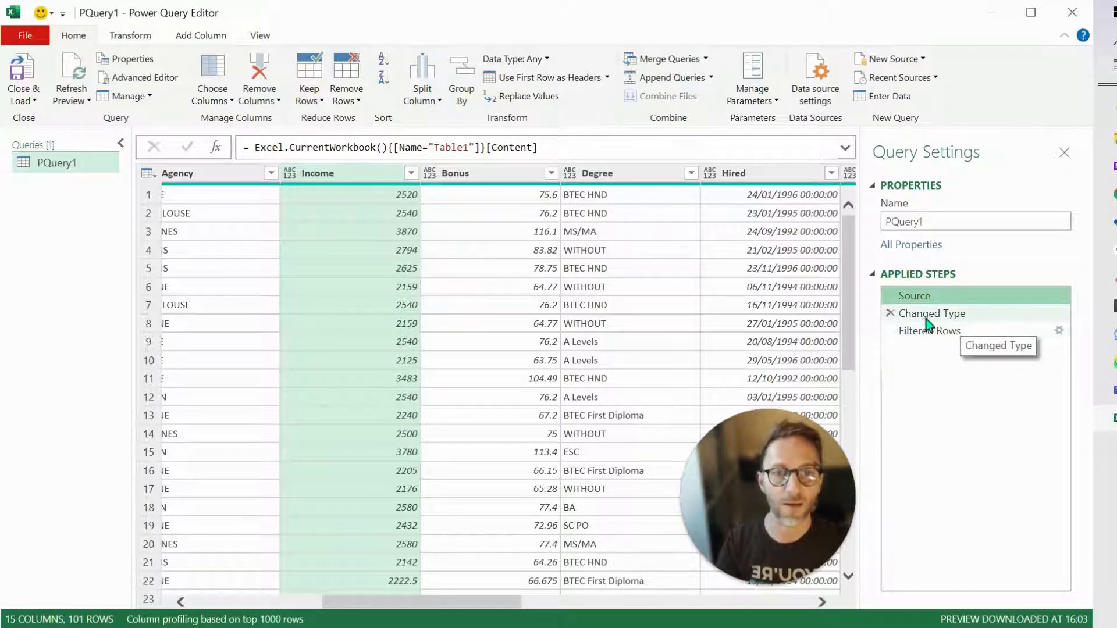
click(976, 318)
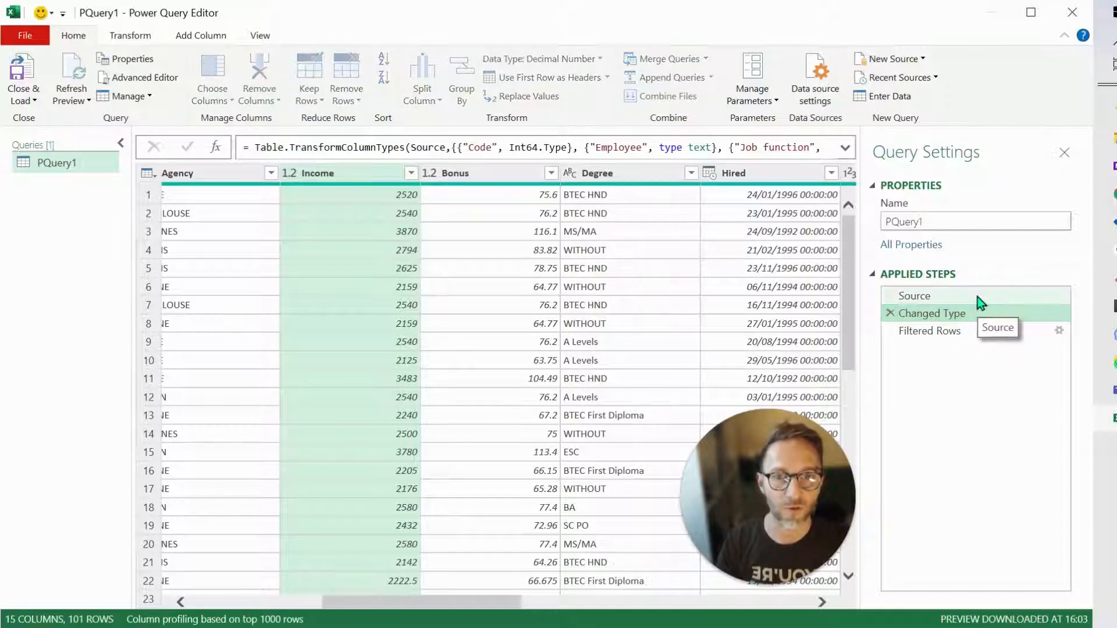
click(977, 295)
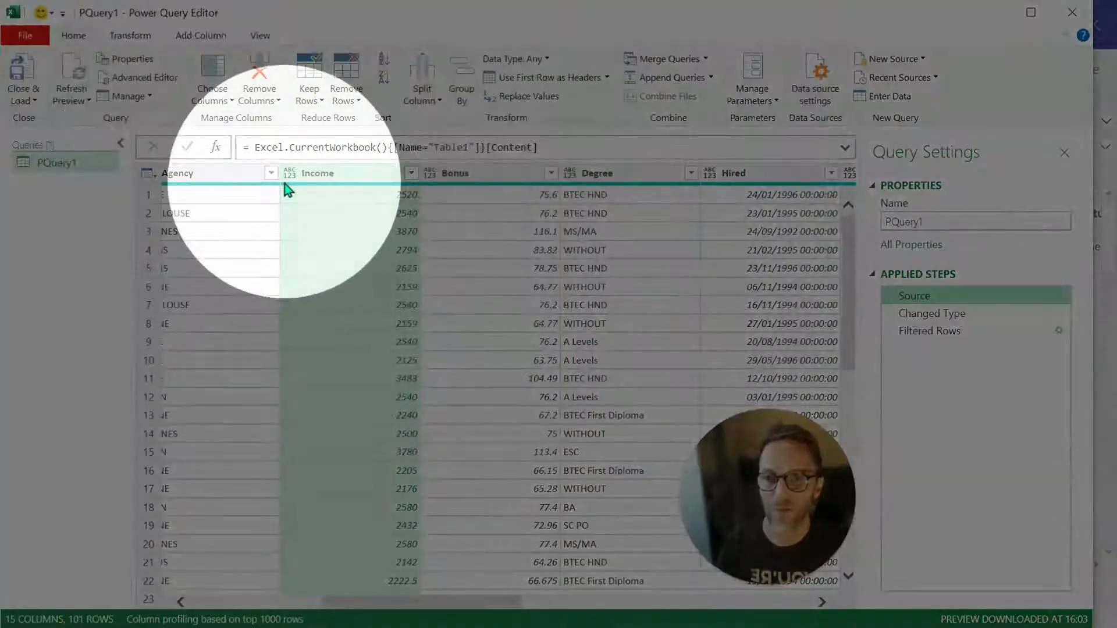
mouse_move(294, 186)
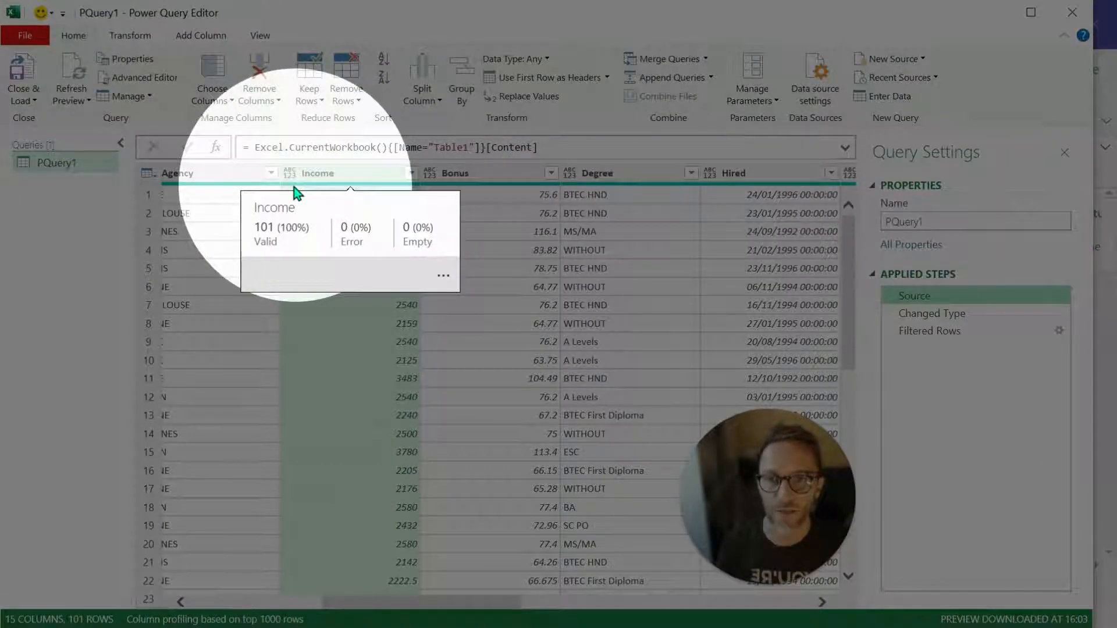
click(953, 312)
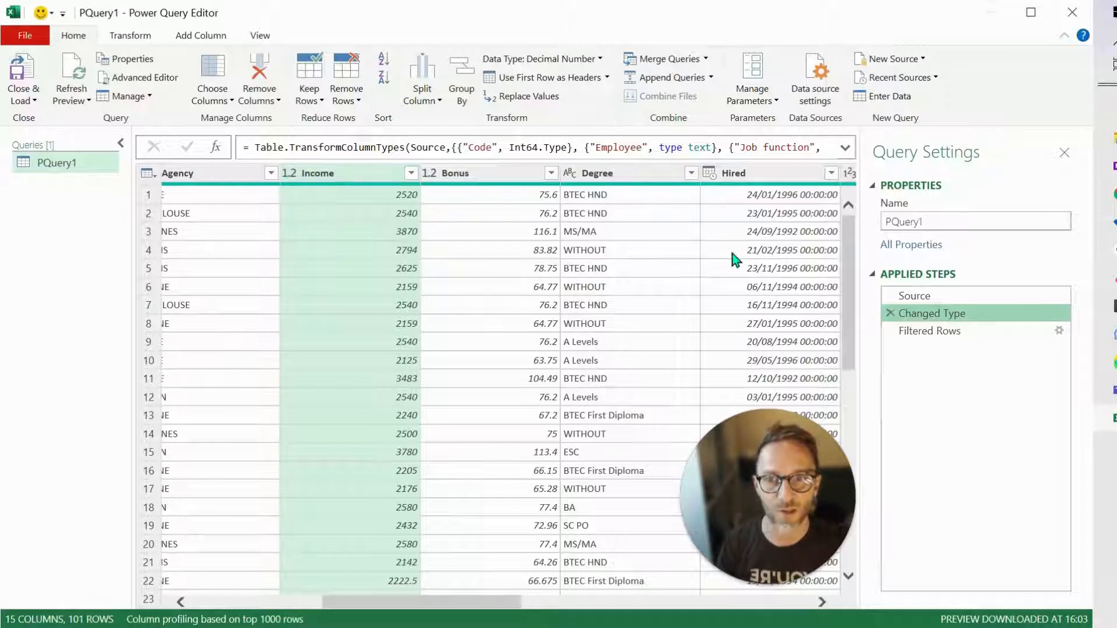
click(927, 333)
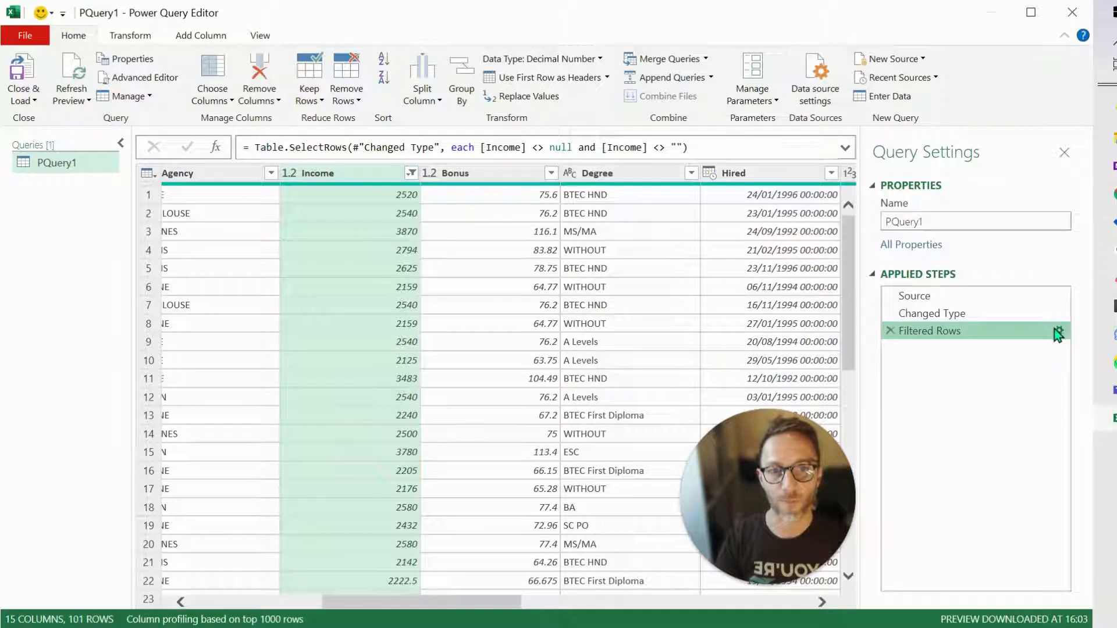
Step: Rename the Filtered Rows applied step as Remove empty Income
right_click(975, 331)
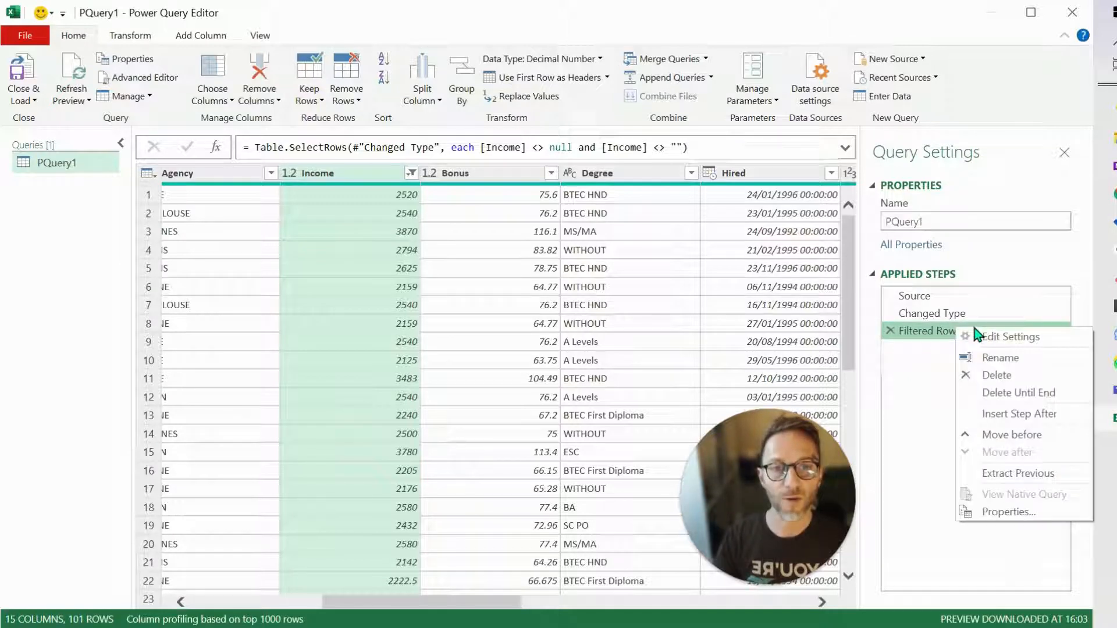
click(1000, 358)
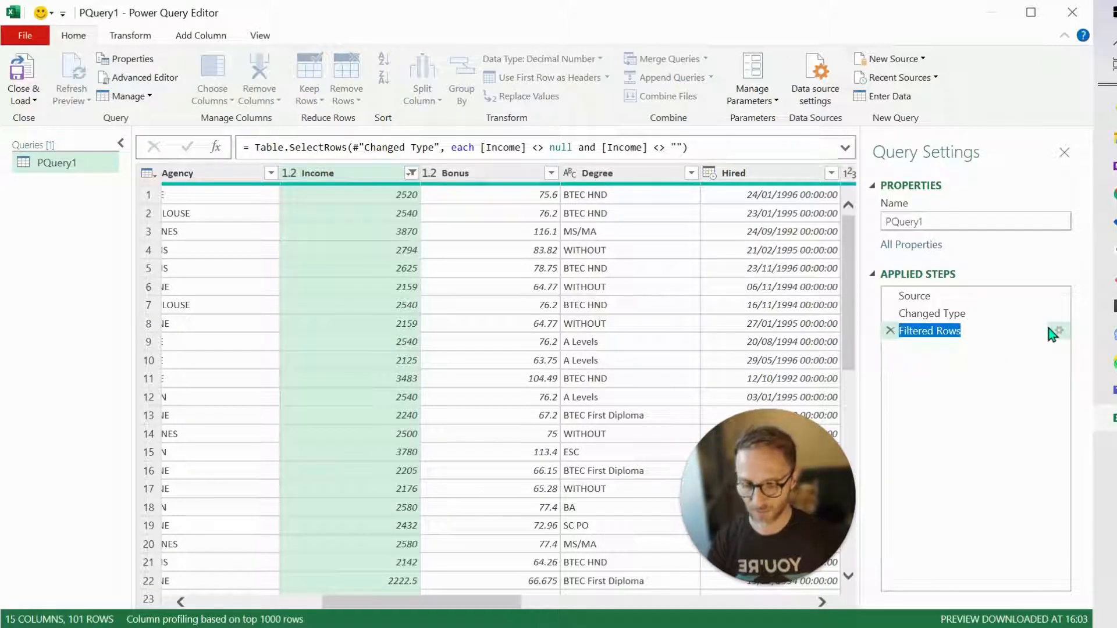
text(Remove empty)
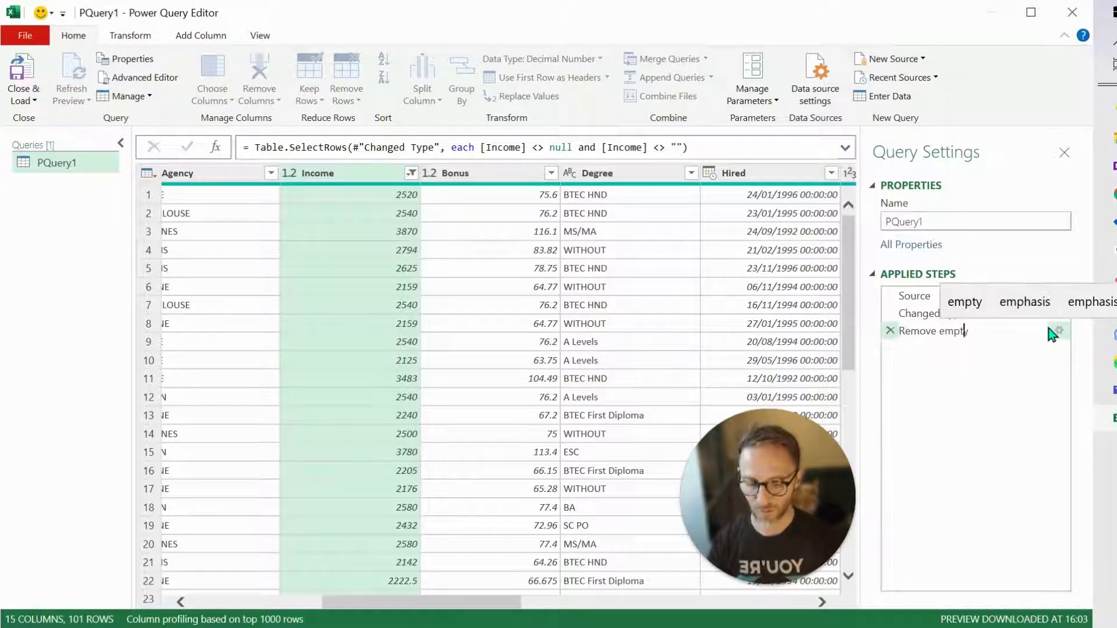
text( Income)
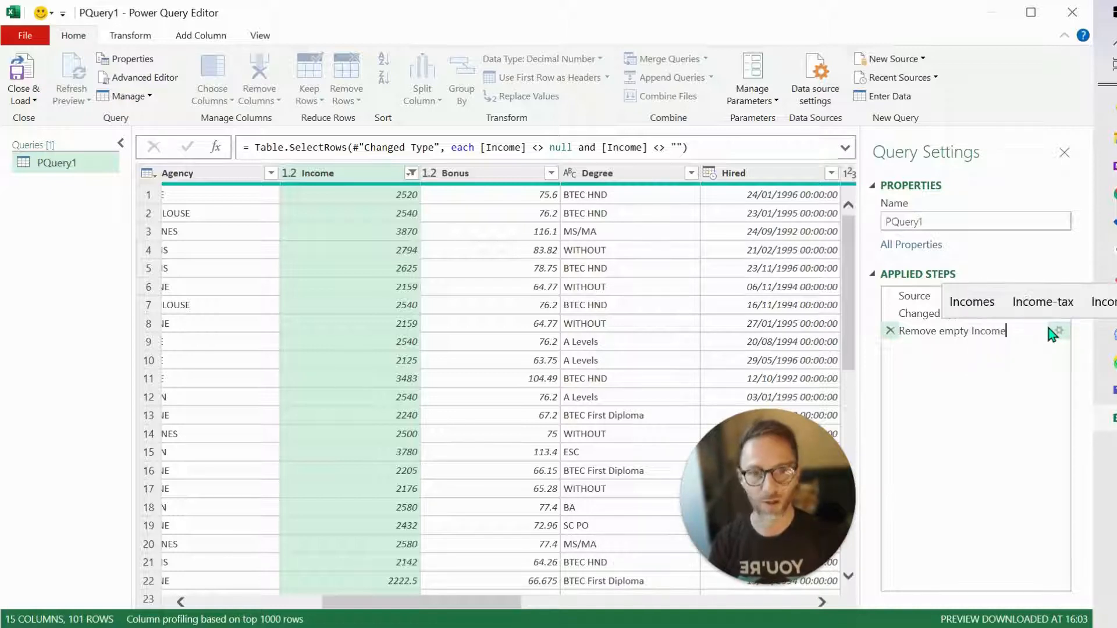
key(Return)
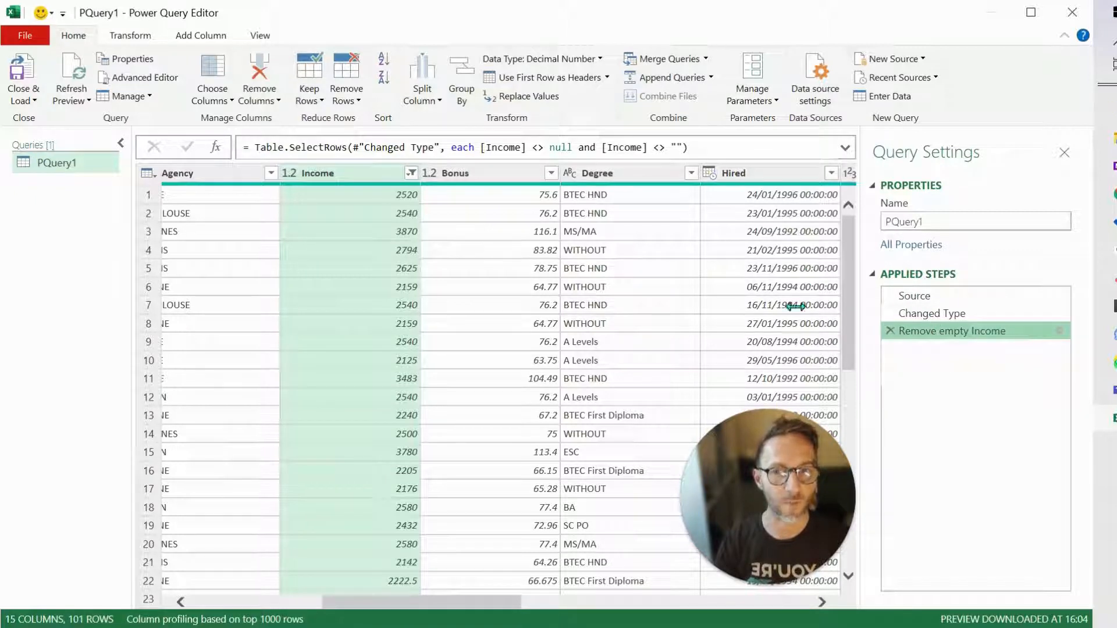
Step: Sort the query rows by the Income column in descending order
click(470, 259)
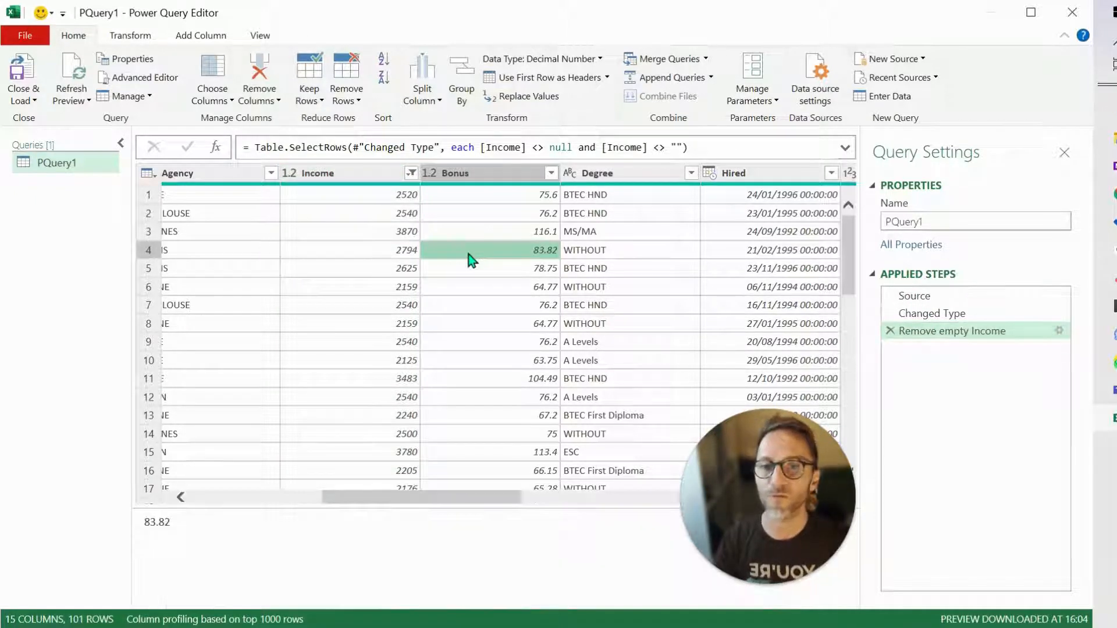
click(411, 173)
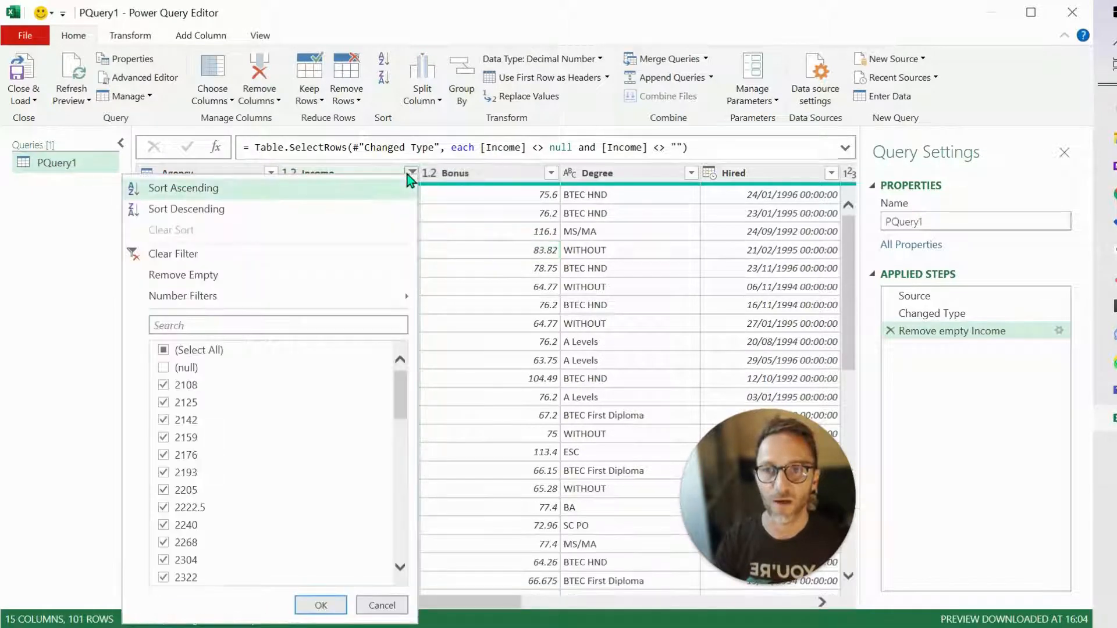
click(239, 215)
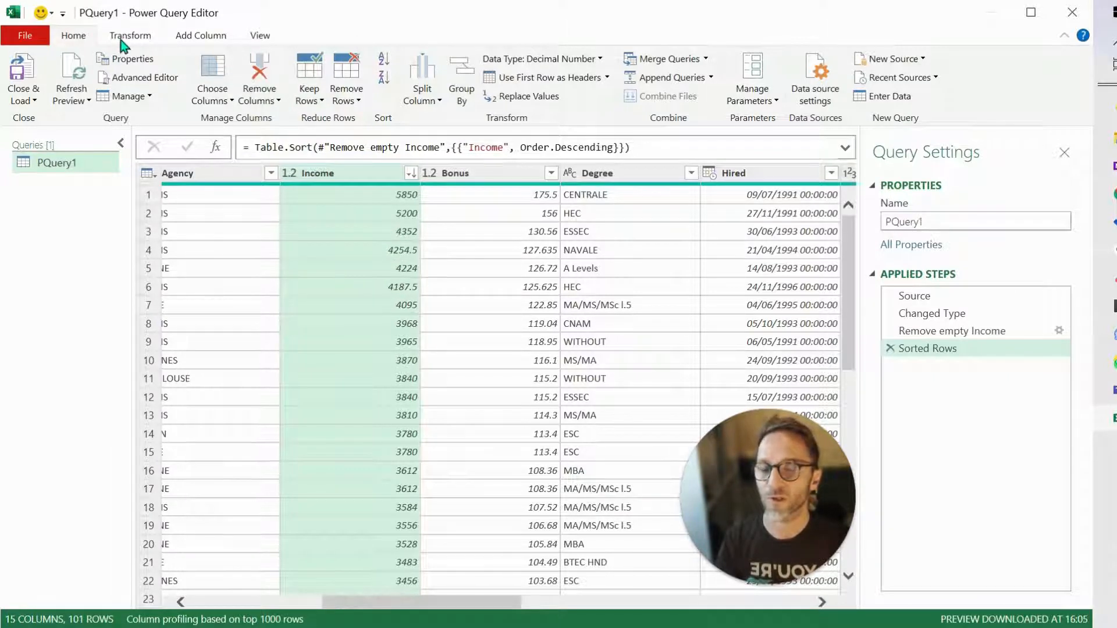
right_click(350, 170)
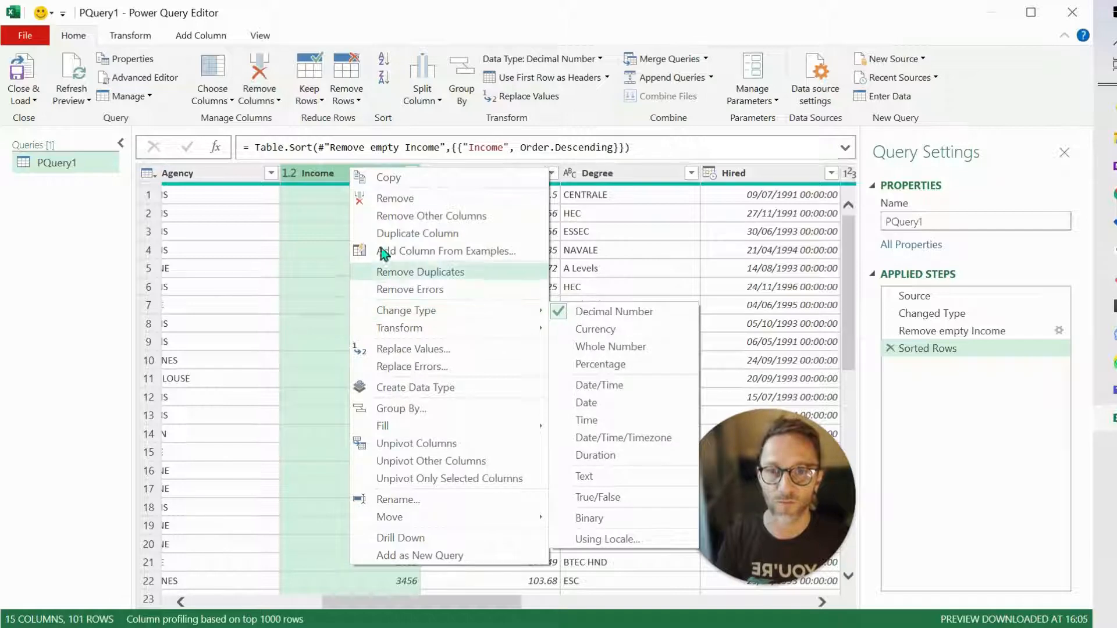
click(131, 35)
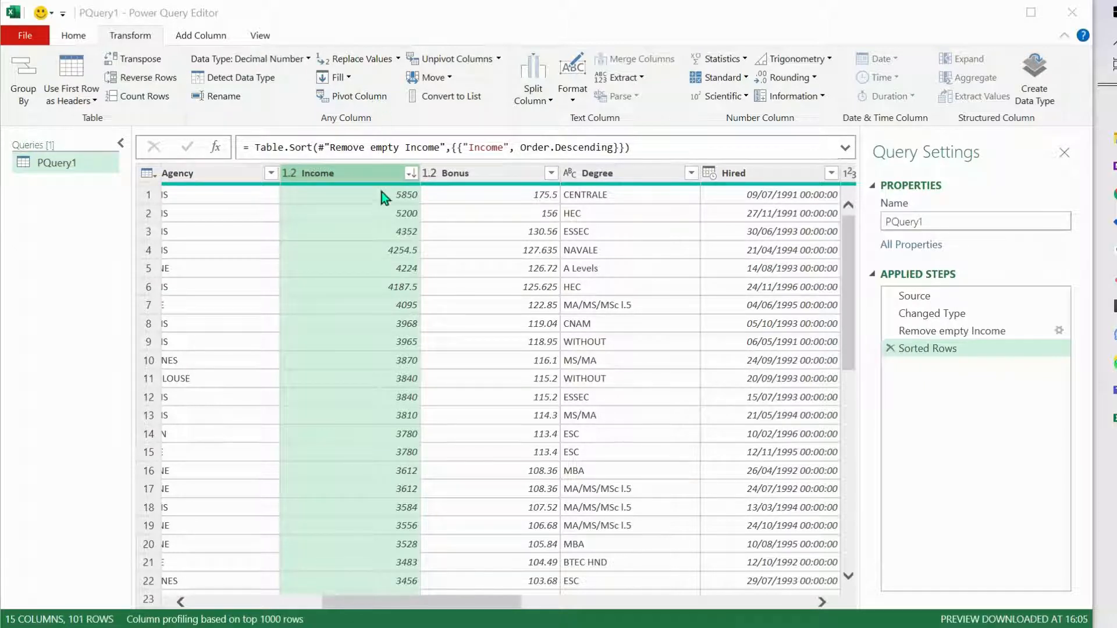
click(78, 36)
click(77, 36)
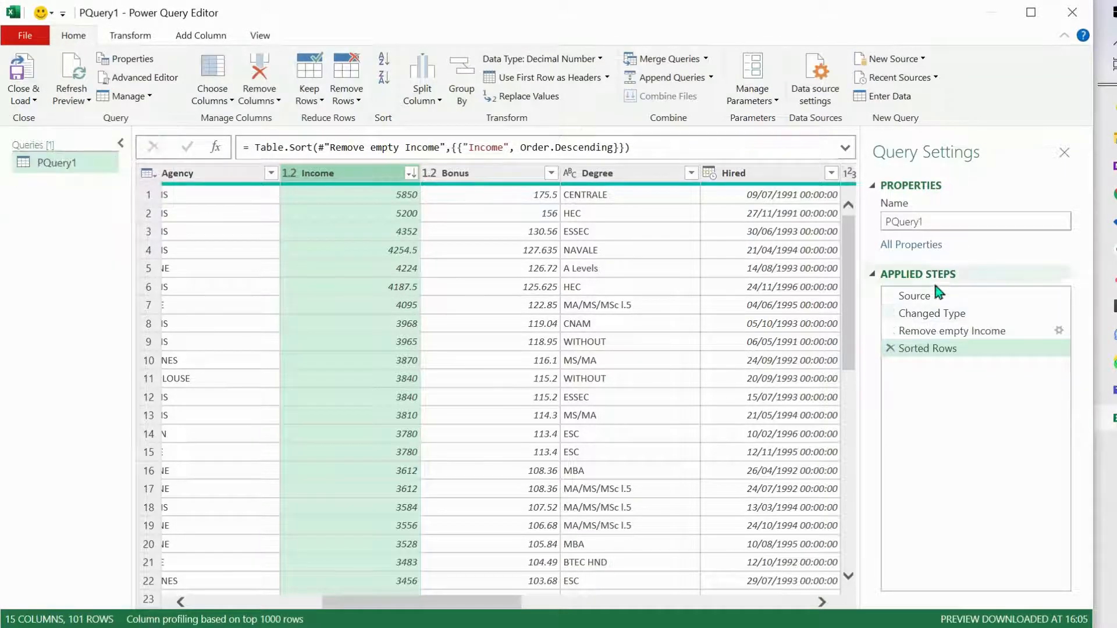
Step: Close the query editor, load PQuery1 into a new worksheet, and narrow the Queries & Connections pane to show more table columns
click(34, 64)
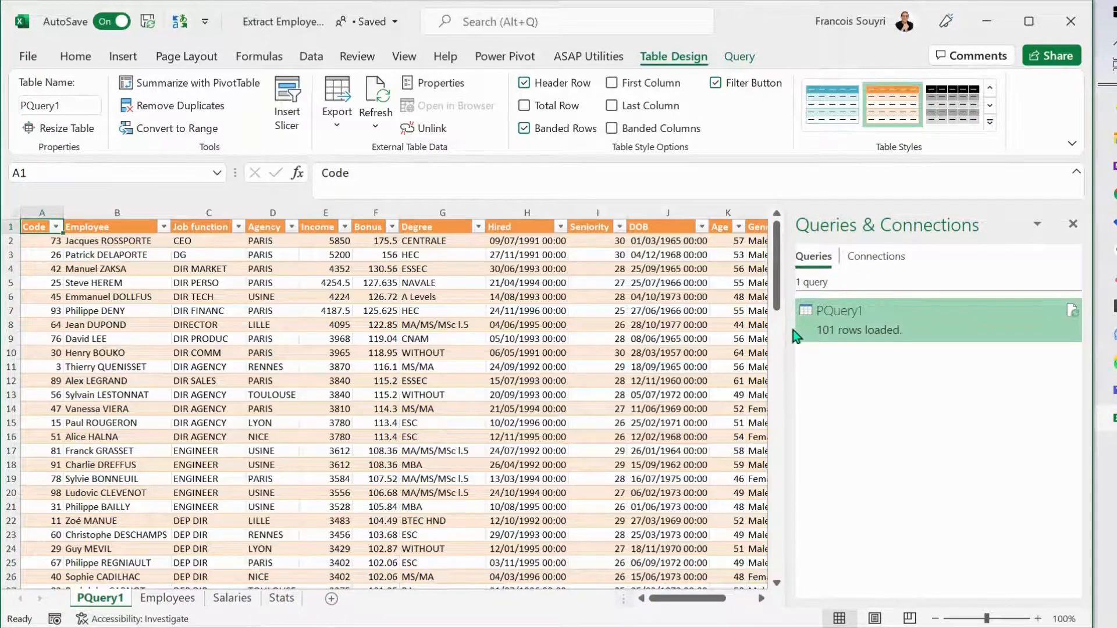
drag(789, 340, 894, 362)
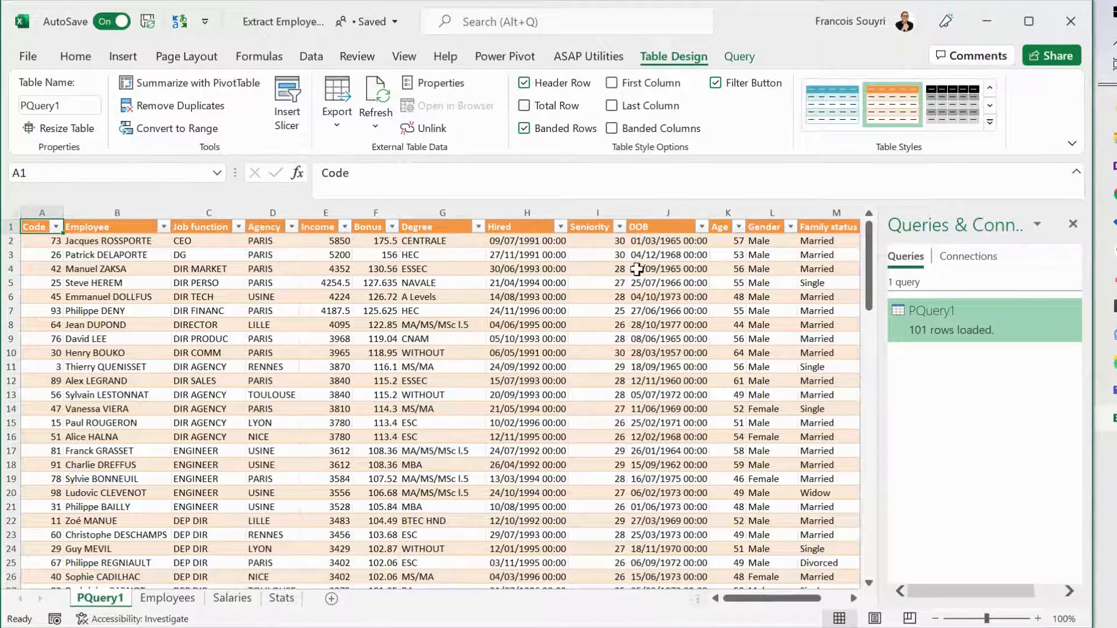
Step: Apply the comma number style to the whole Income column of the loaded PQuery1 table
click(320, 256)
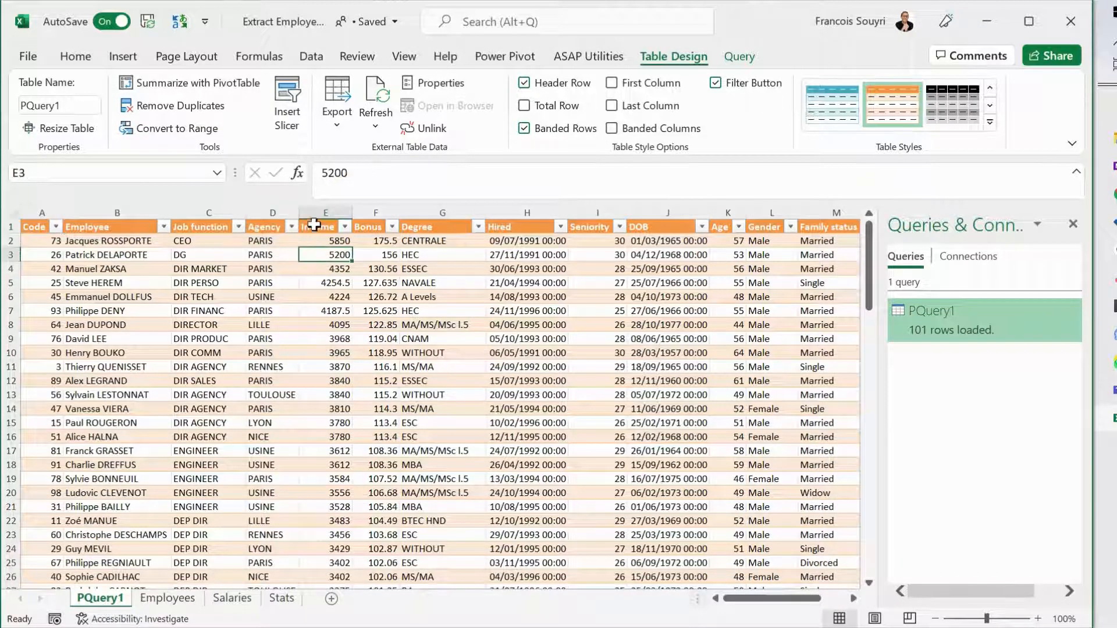
key(ctrl+shift+8)
click(319, 210)
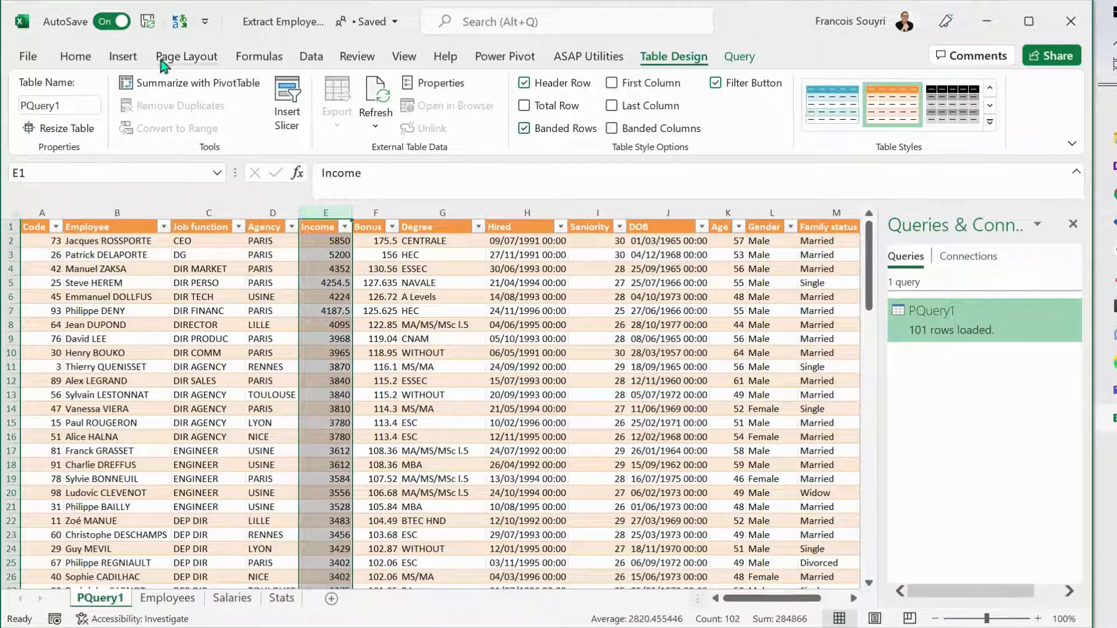
click(83, 53)
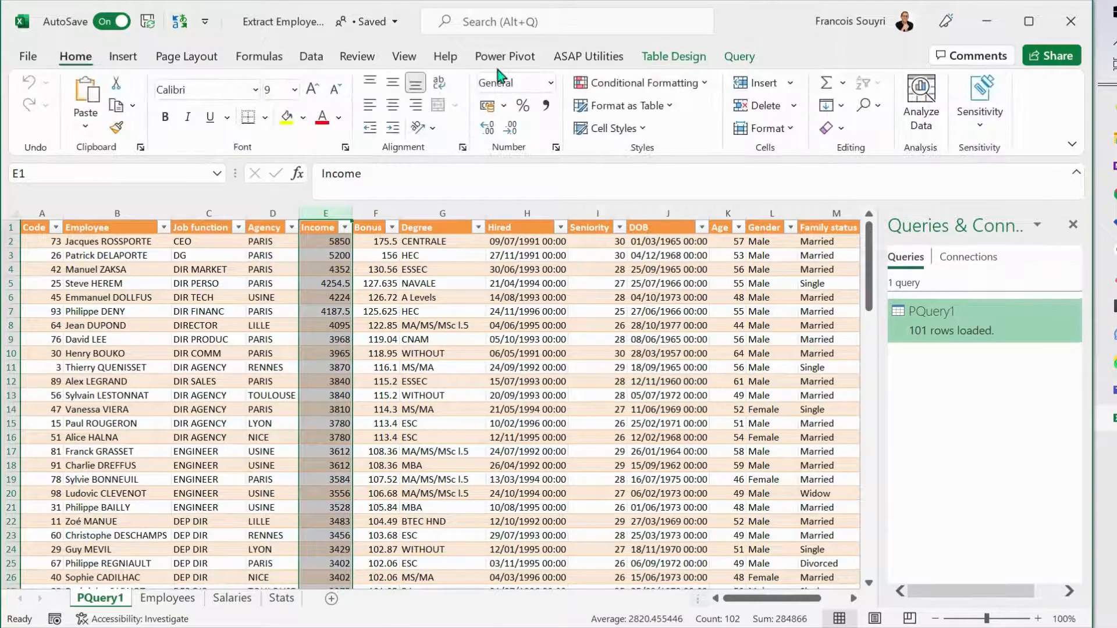
click(545, 106)
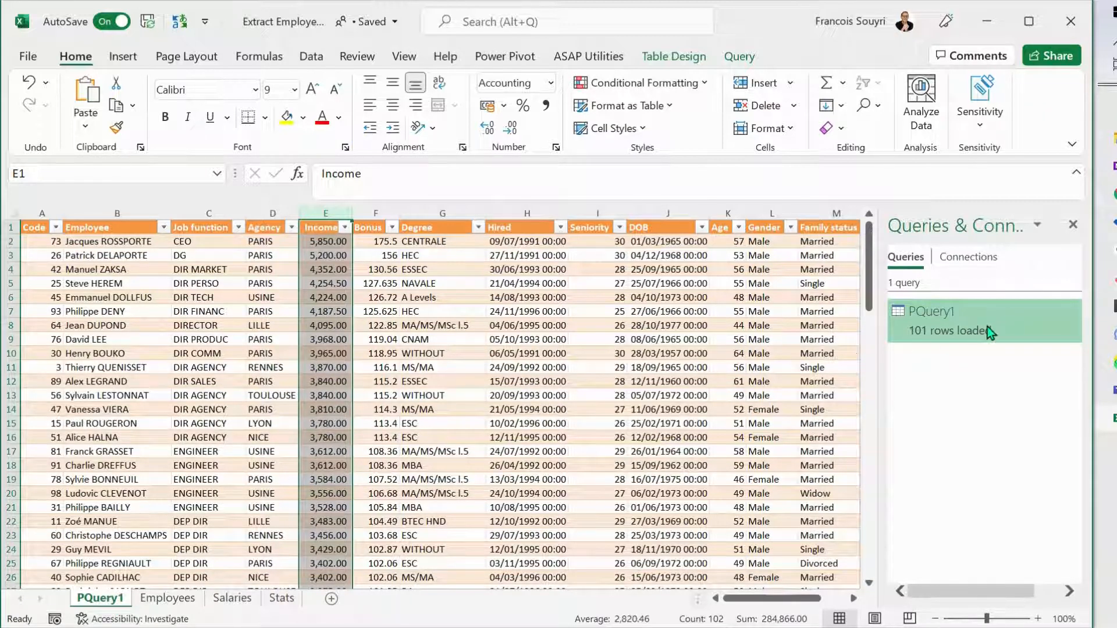
Step: Inspect the original table on the Employees sheet, including its Employee, Job function and Income cells
mouse_move(987, 327)
click(162, 604)
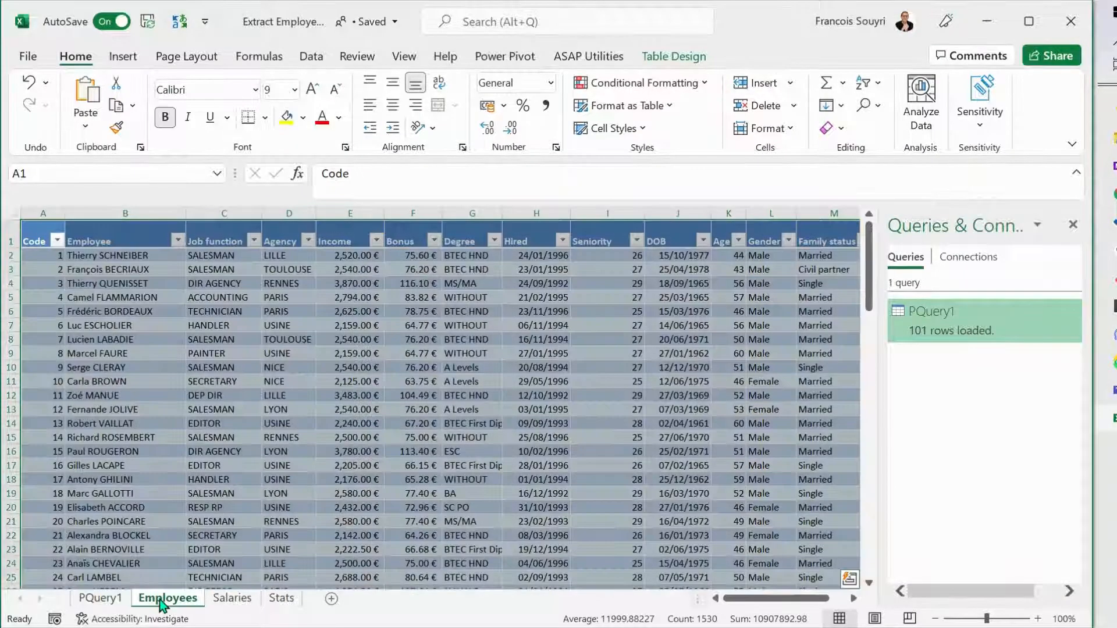
click(260, 396)
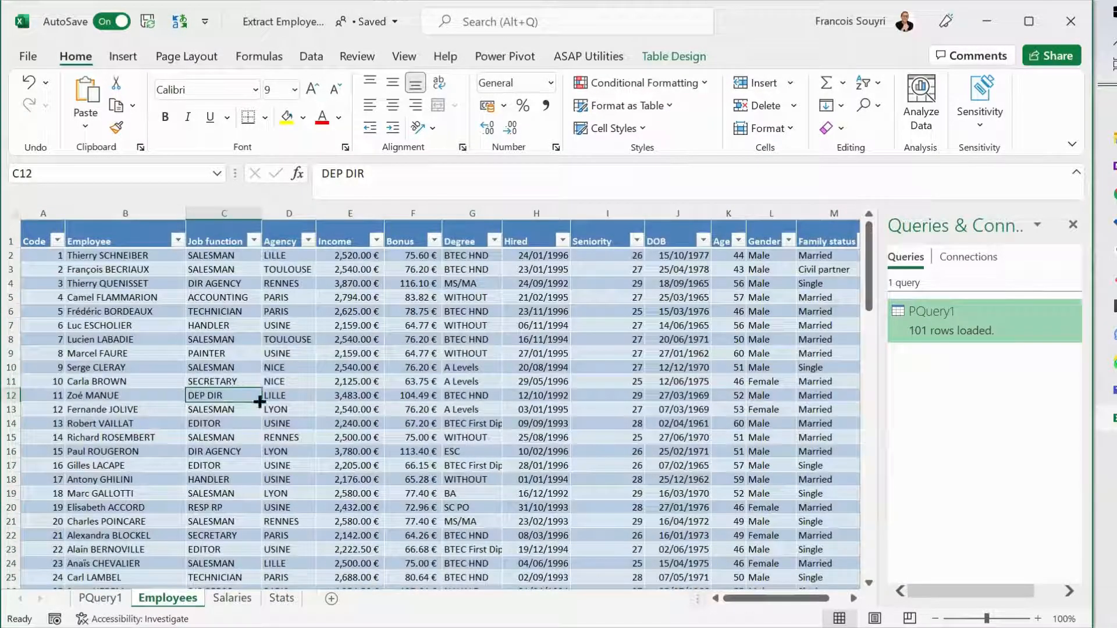
drag(125, 256, 249, 344)
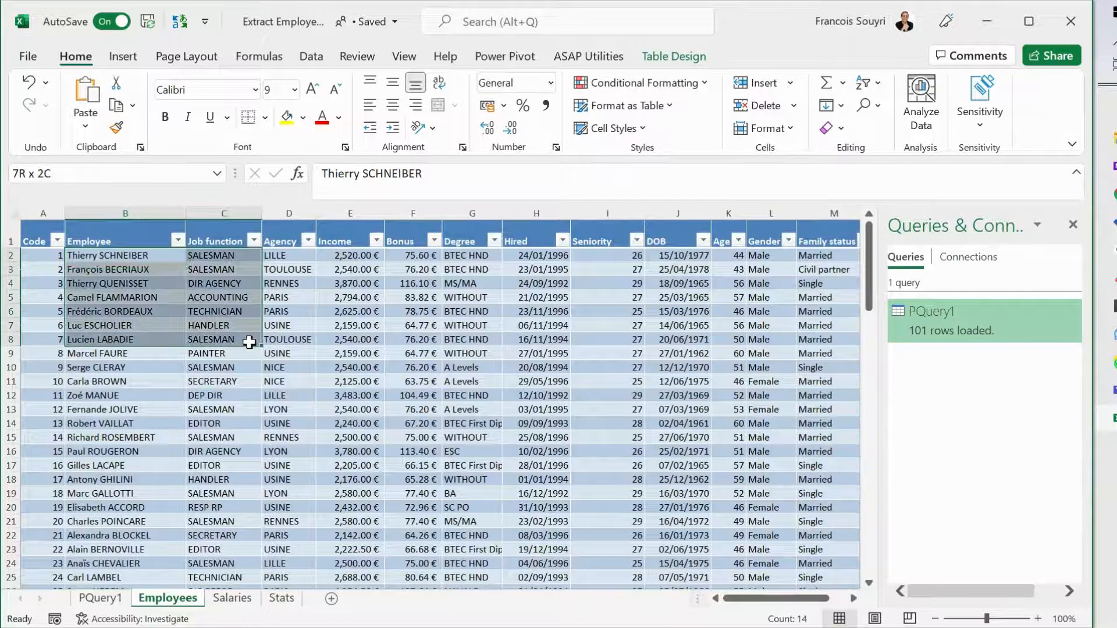
drag(347, 340, 348, 325)
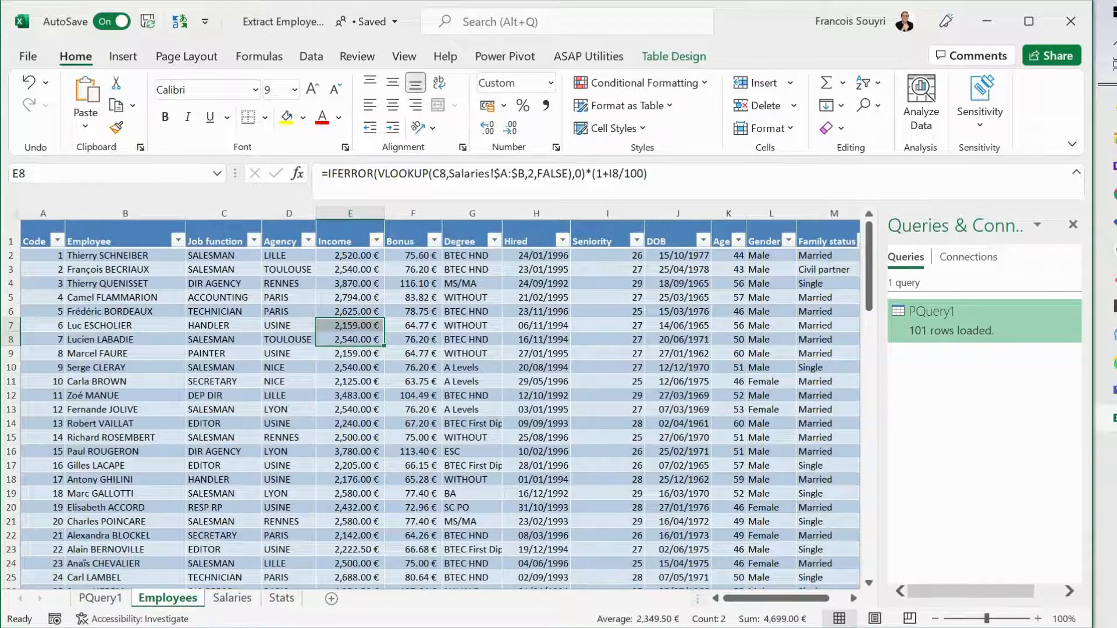
click(255, 369)
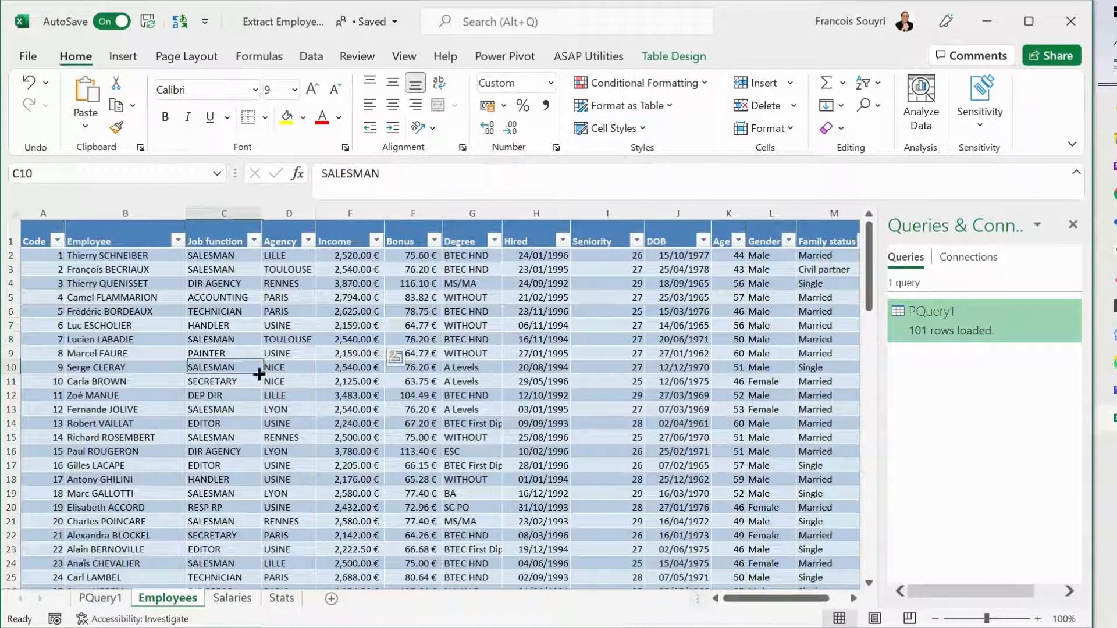
drag(342, 298, 343, 522)
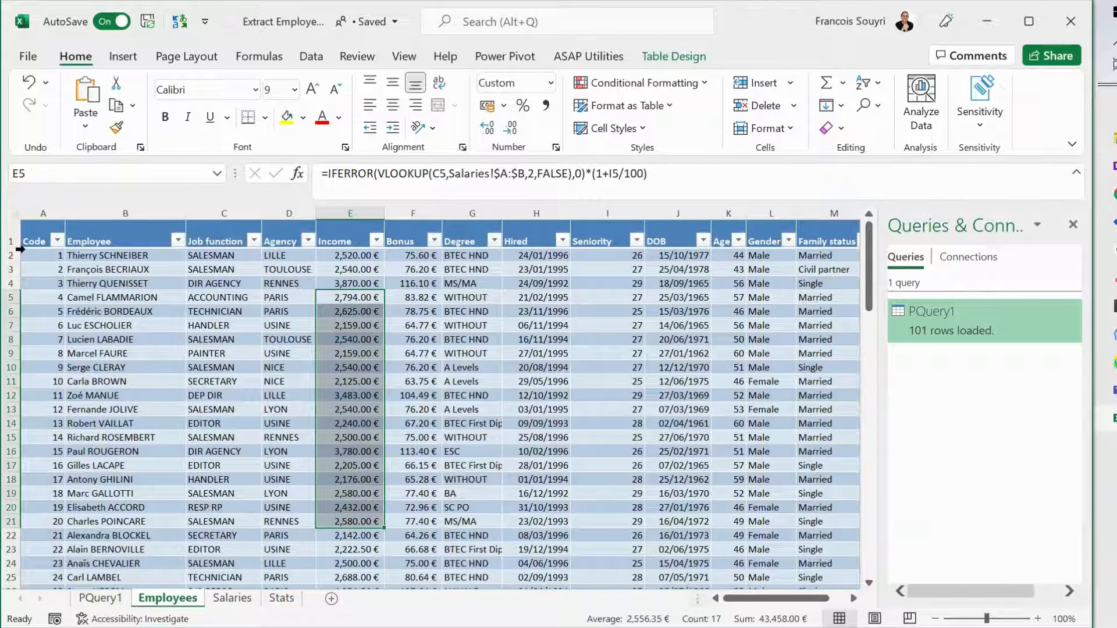
Step: Return to the PQuery1 sheet and examine the loaded table and the commands available for the PQuery1 query
click(113, 609)
click(287, 243)
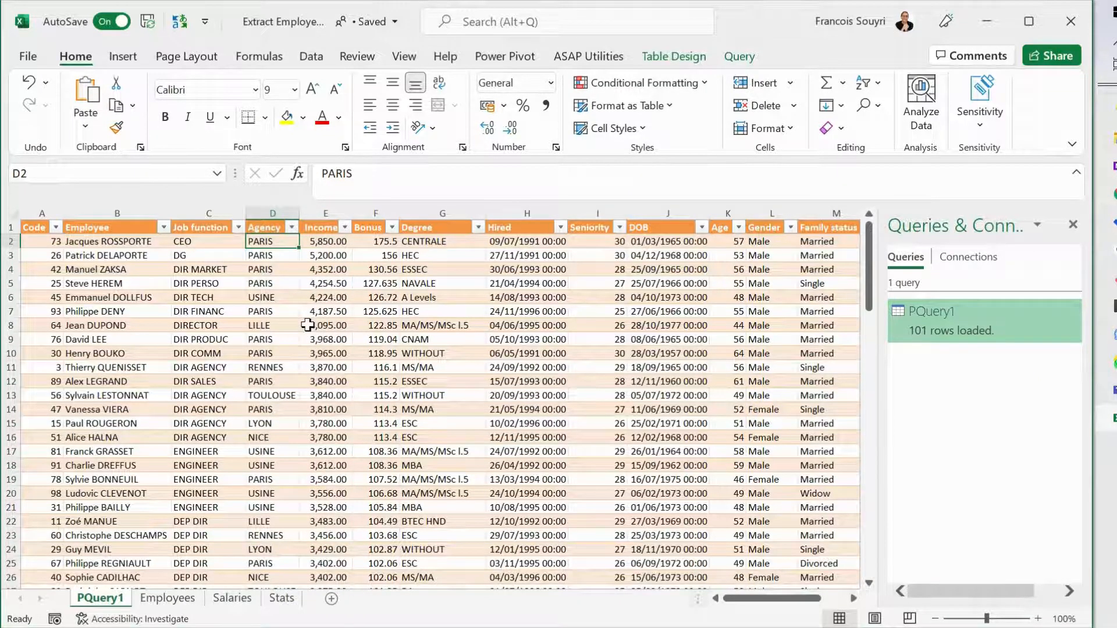
click(145, 368)
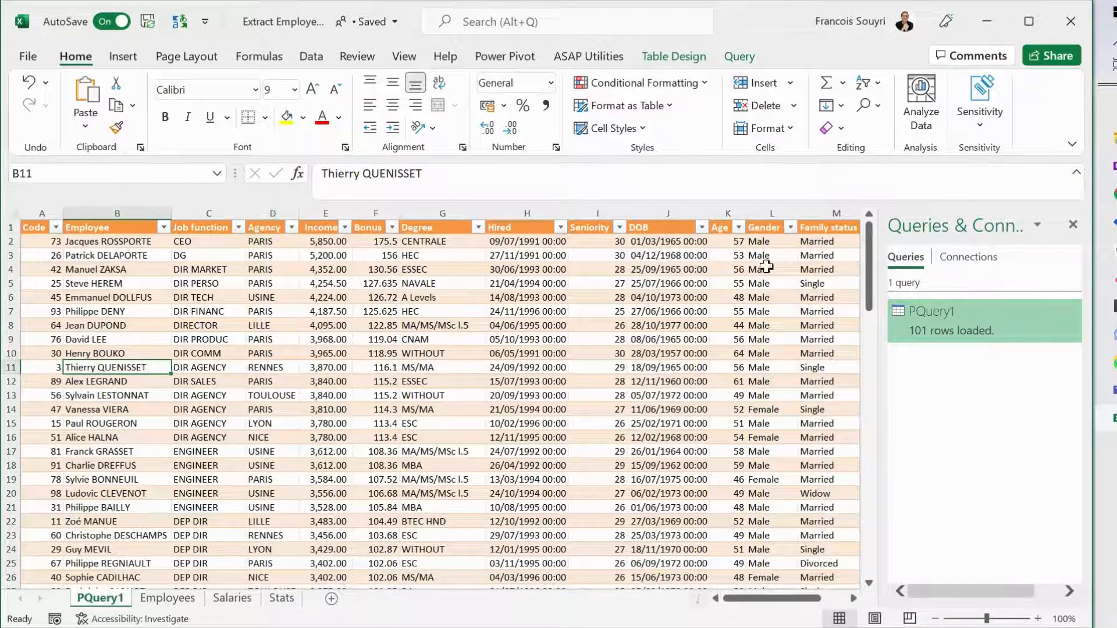
right_click(958, 327)
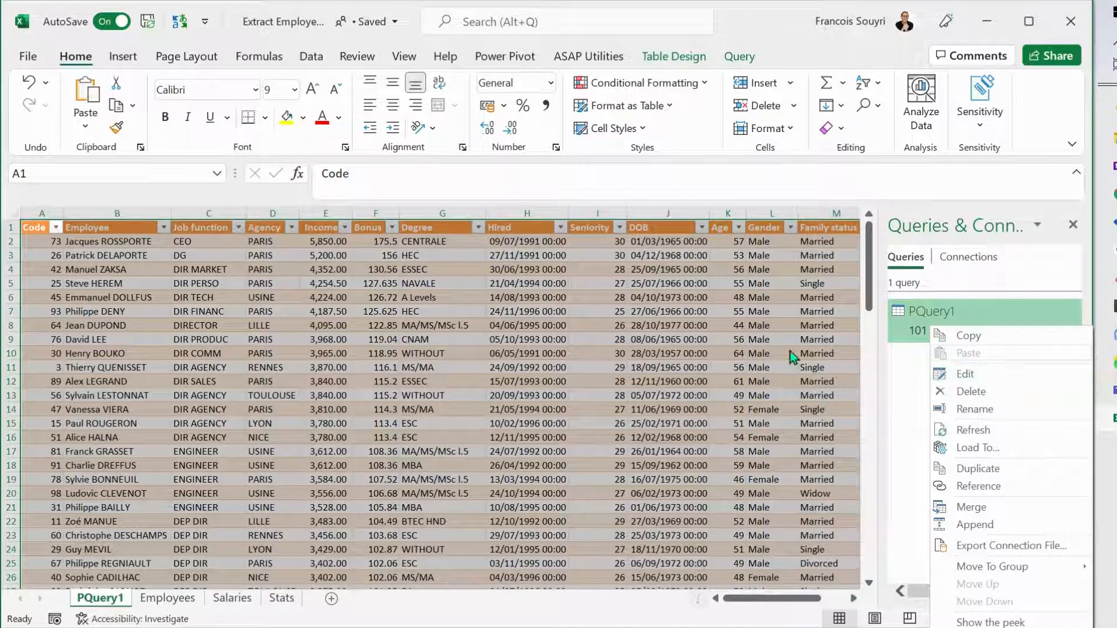
click(719, 338)
click(442, 339)
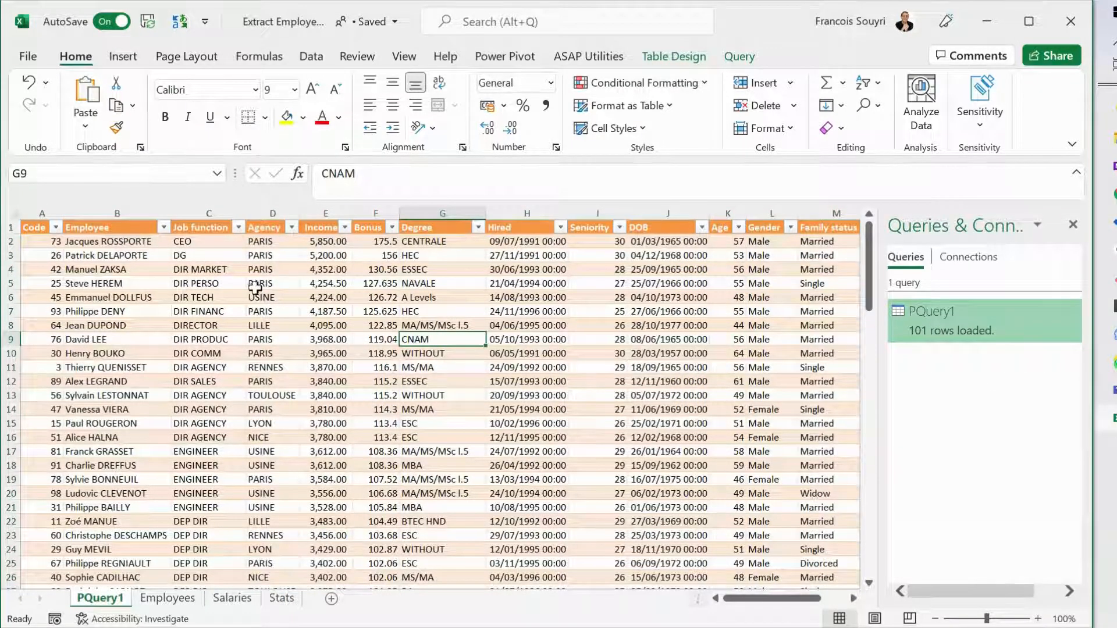
click(291, 285)
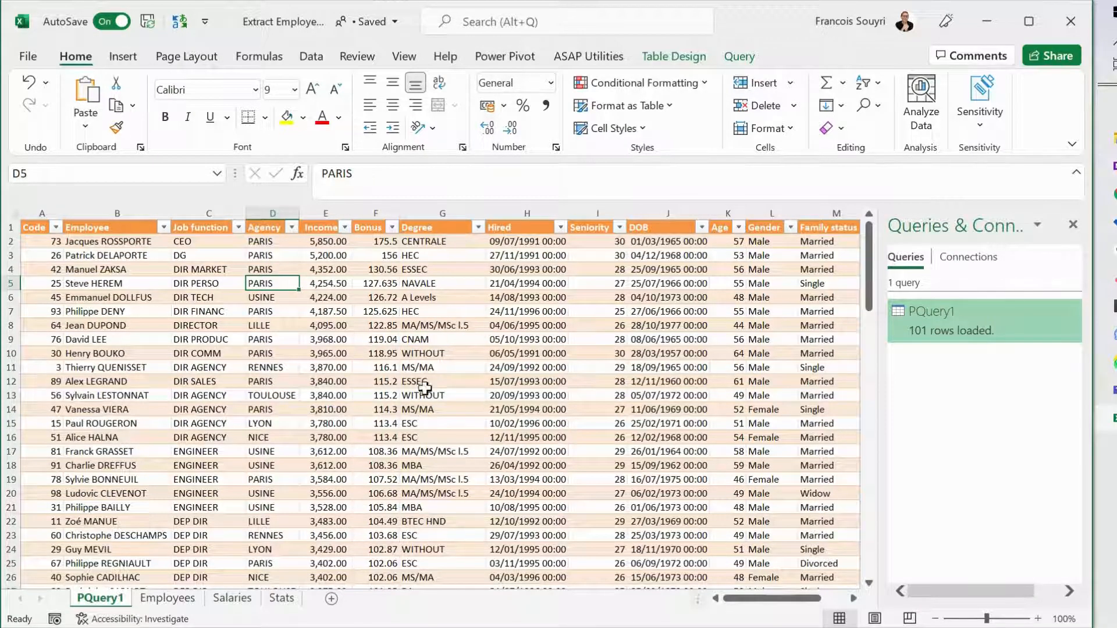
click(457, 298)
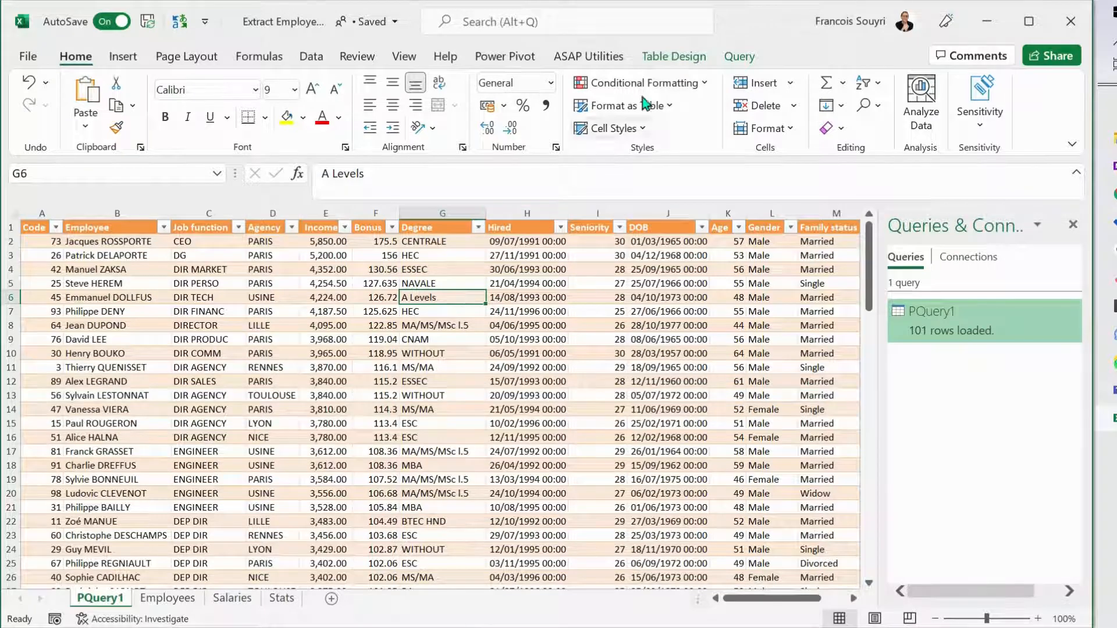
Step: Reopen the PQuery1 query in the Power Query Editor and inspect its Job function, Agency and Income columns
click(659, 61)
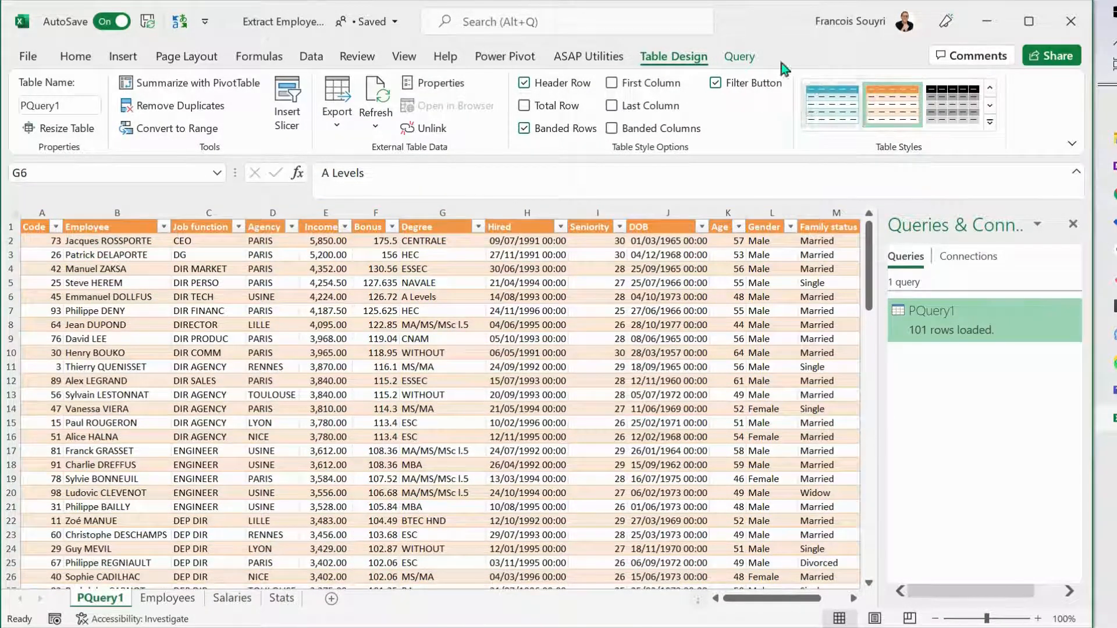
click(741, 60)
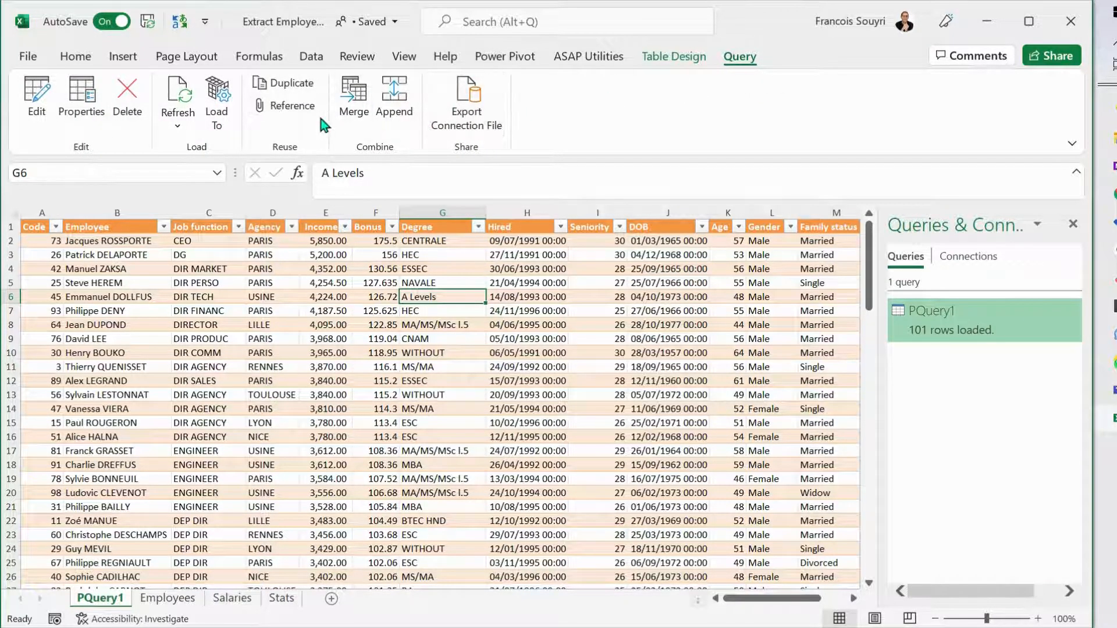
click(38, 113)
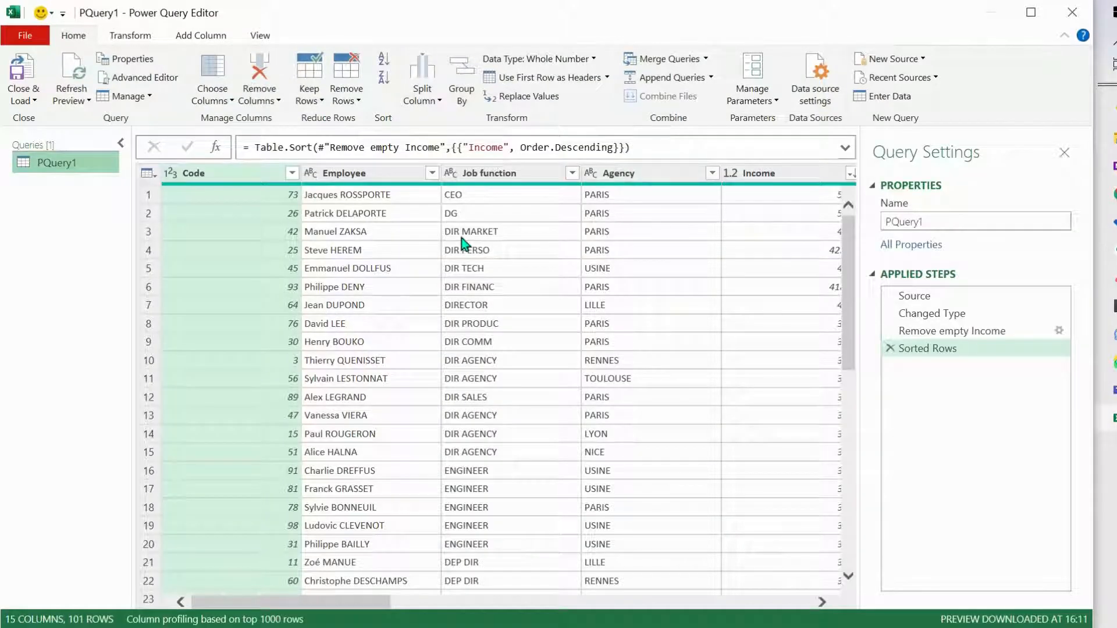
click(463, 232)
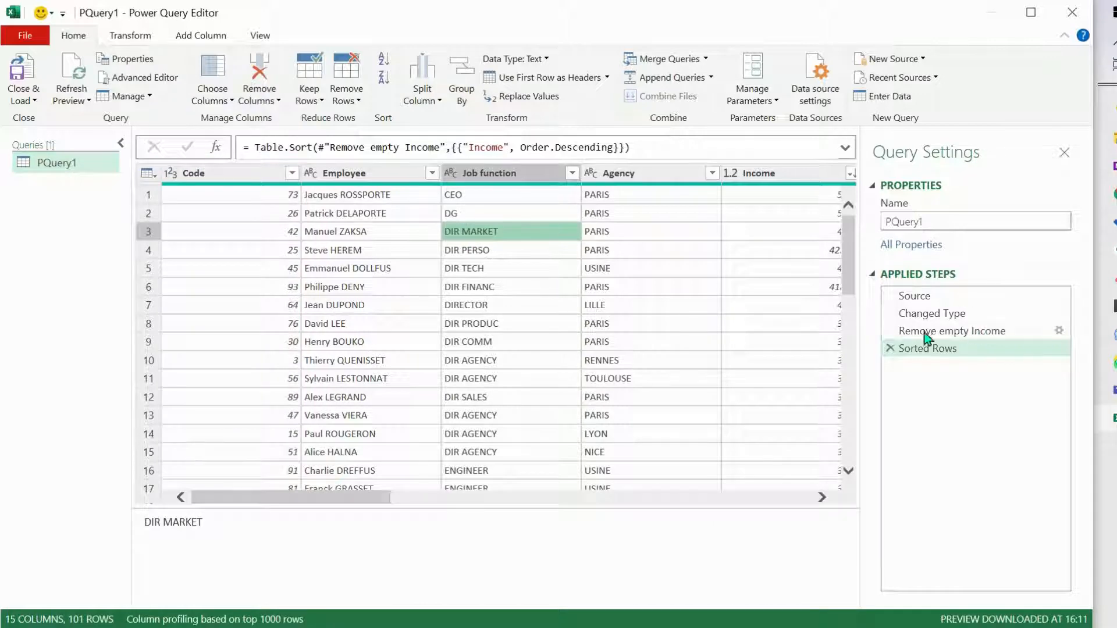
click(706, 264)
click(776, 237)
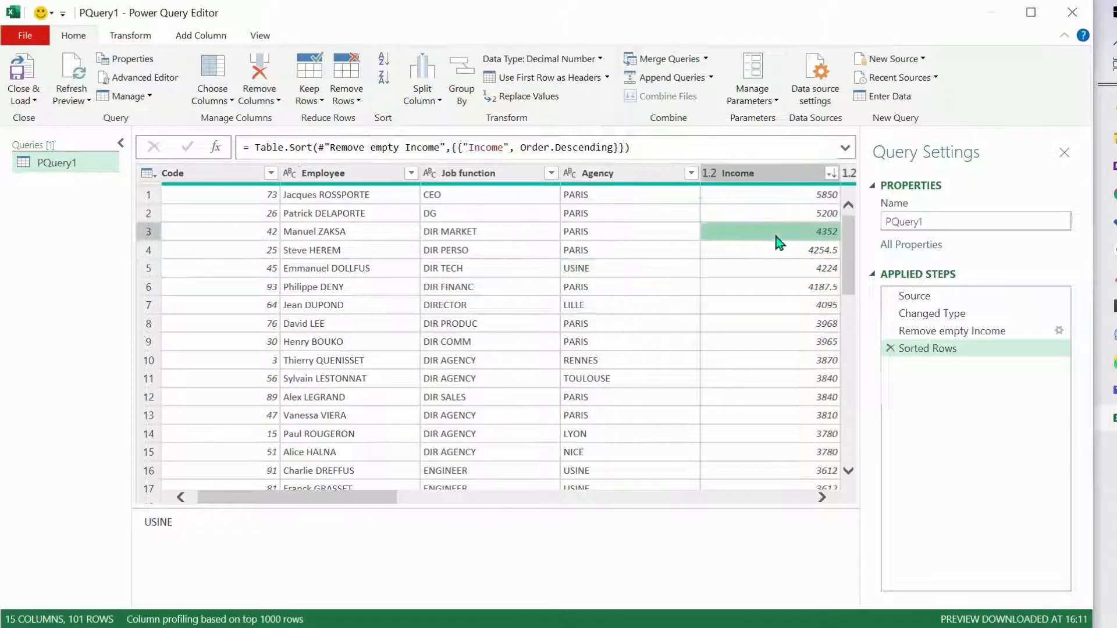
drag(378, 501, 445, 499)
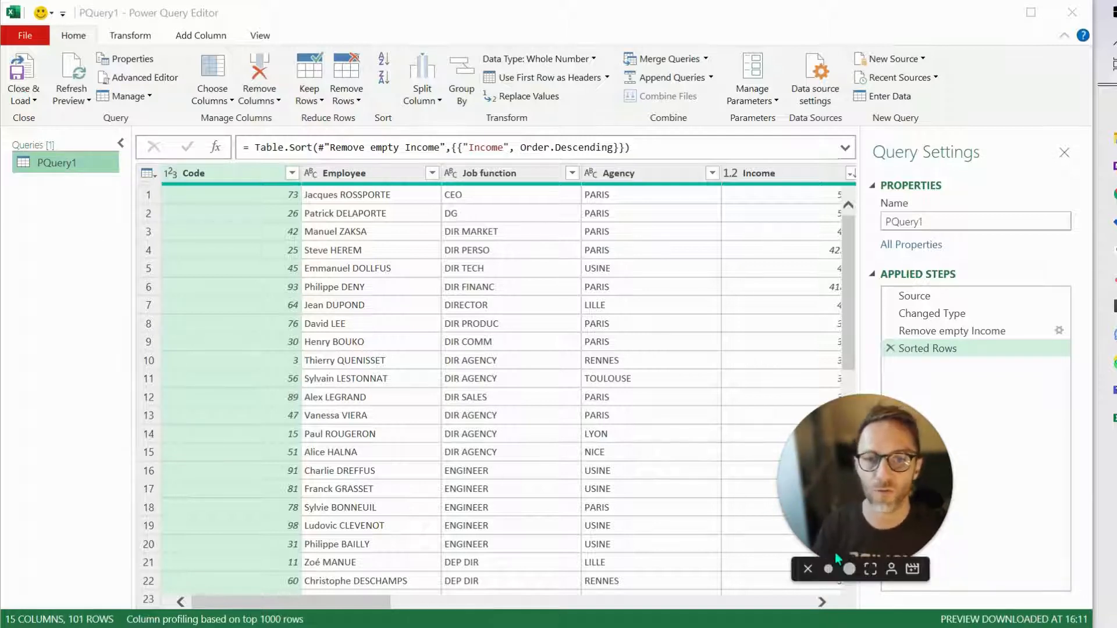
click(848, 570)
drag(833, 474, 652, 447)
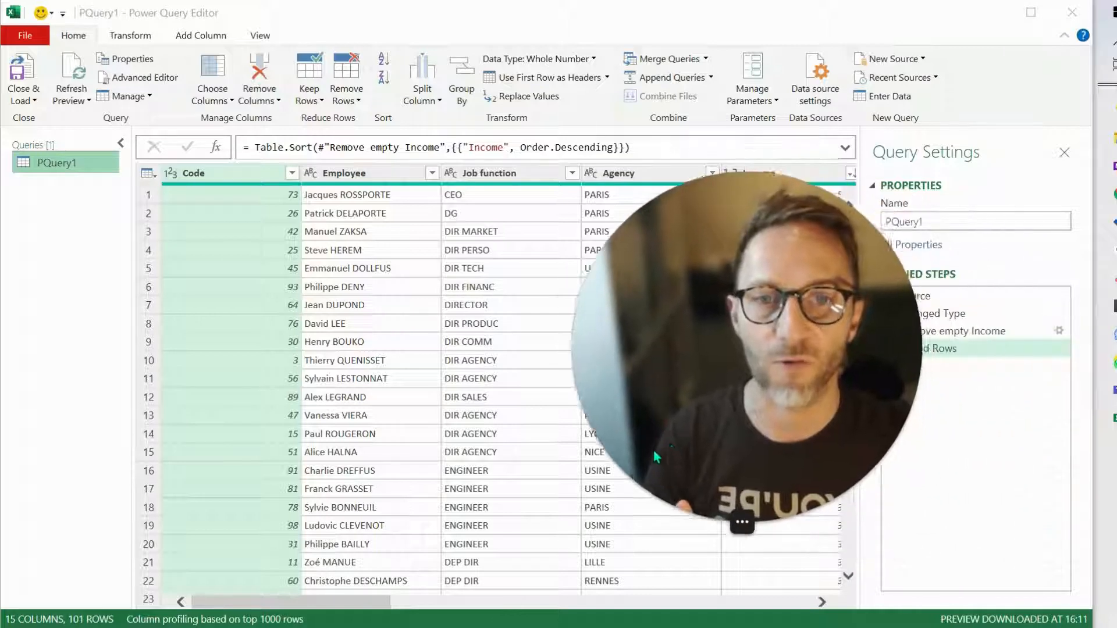